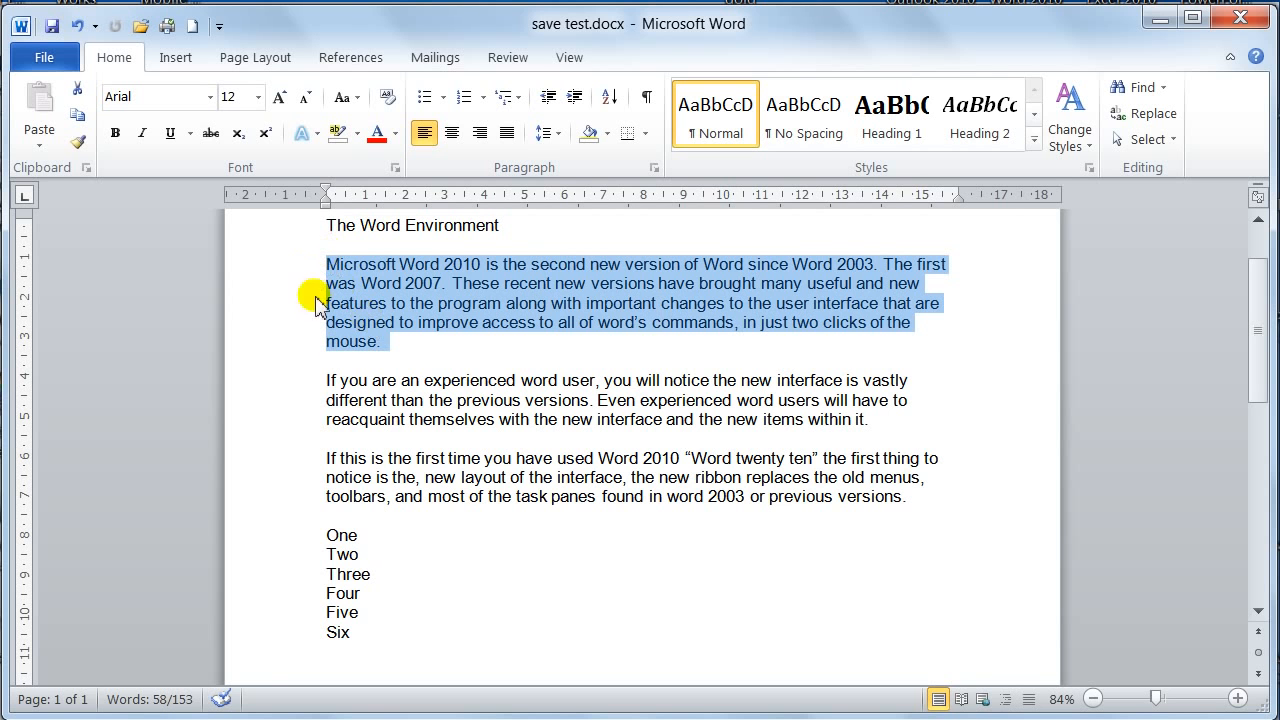
Try centre, right and justified alignment on the selected first body paragraph, ending with right alignment
click(453, 136)
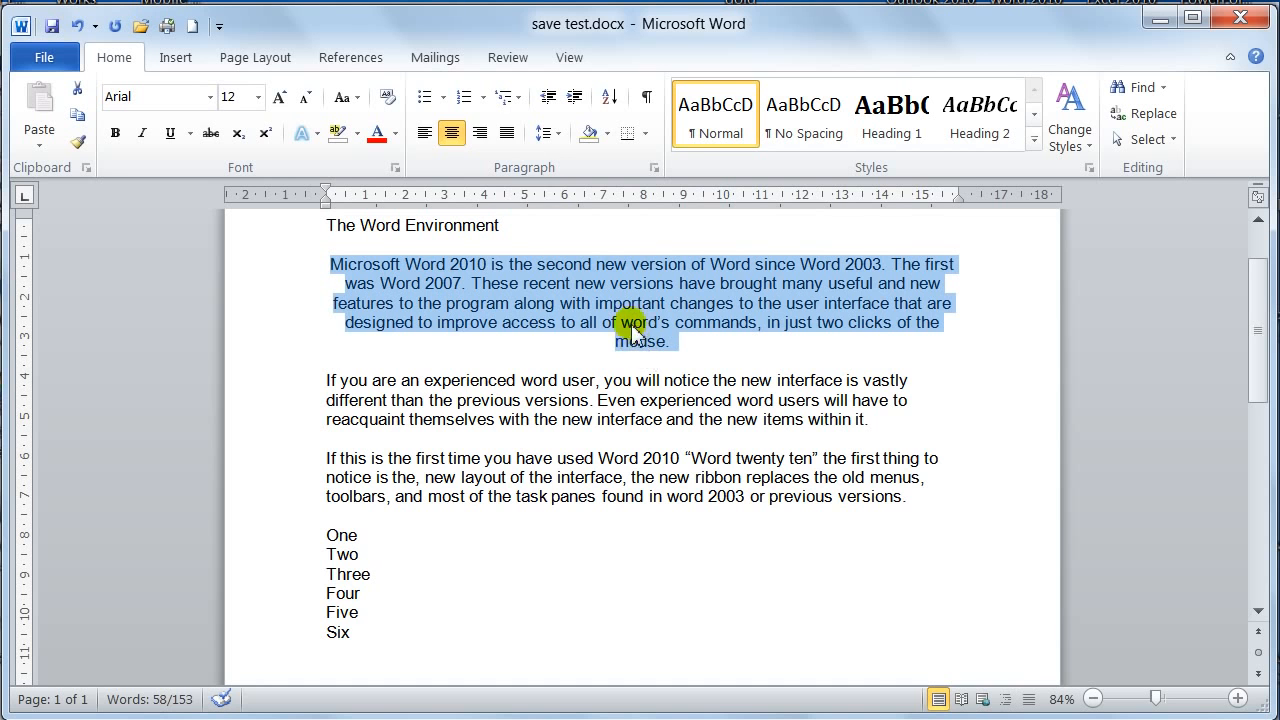
click(481, 134)
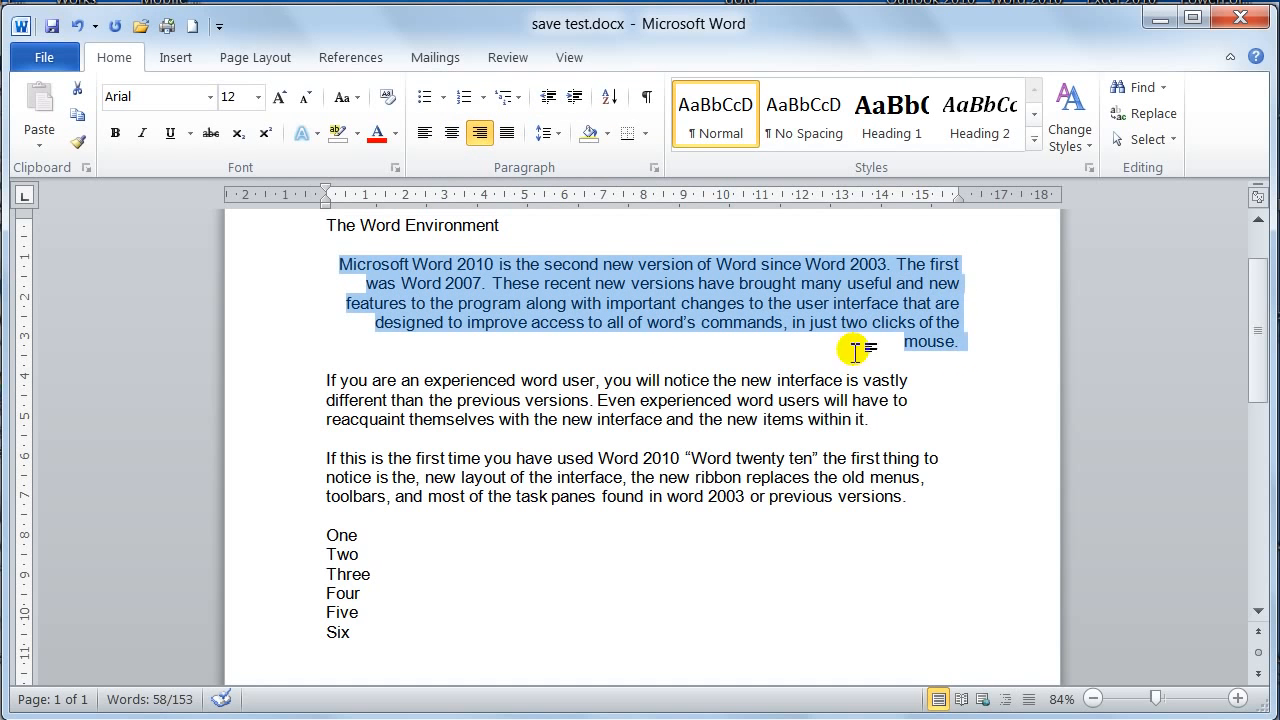
click(507, 134)
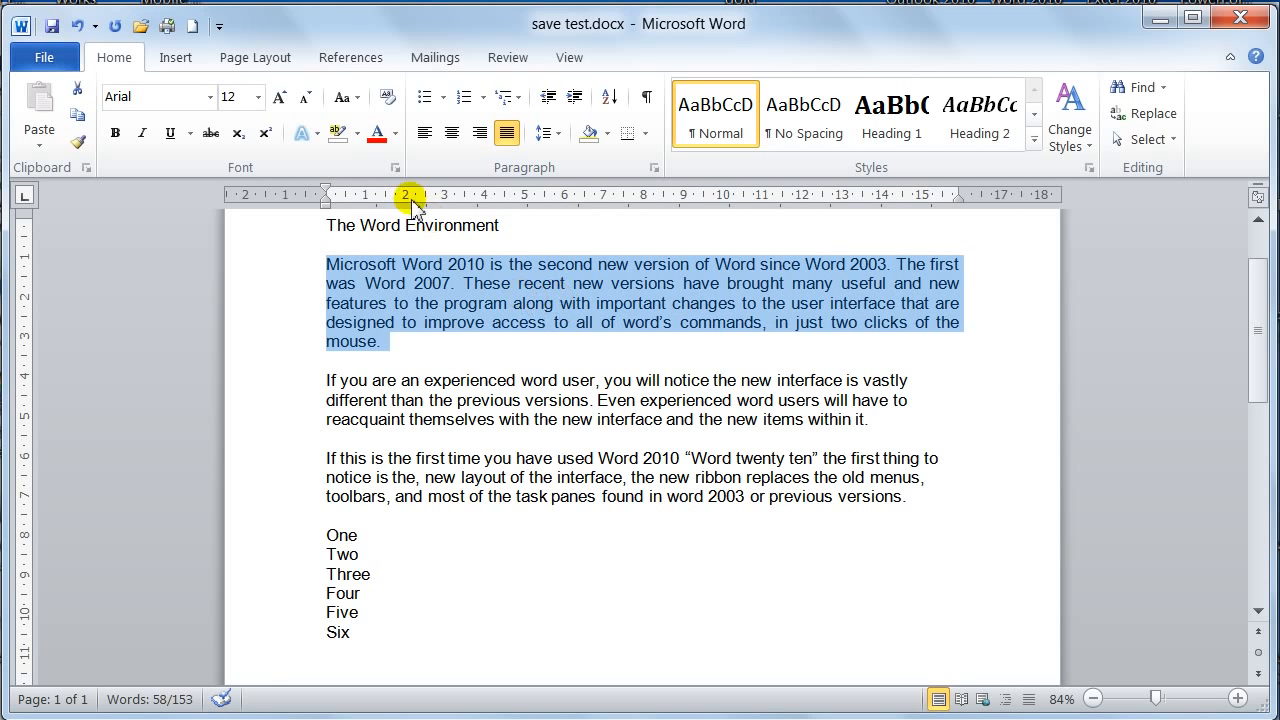
click(482, 134)
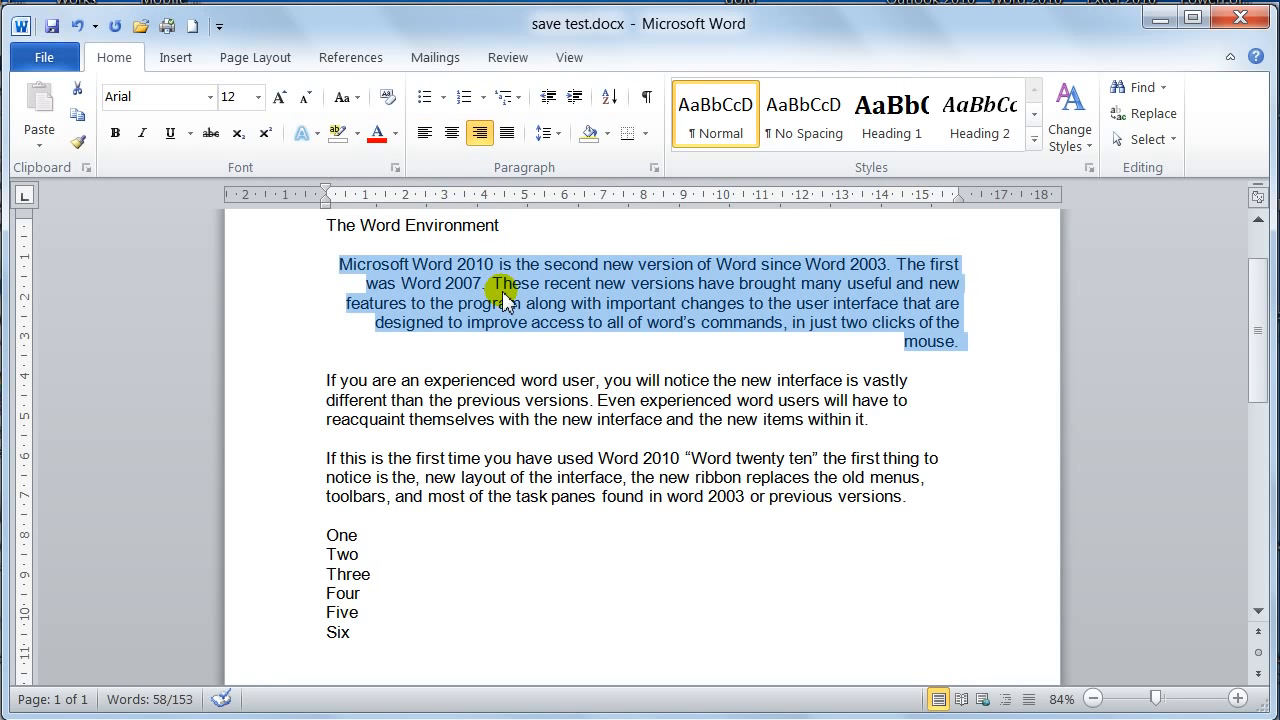
Cycle the selected paragraph through left, right, centred, justified and right alignment, and finish with left alignment
key(ctrl+l)
key(ctrl+r)
key(ctrl+e)
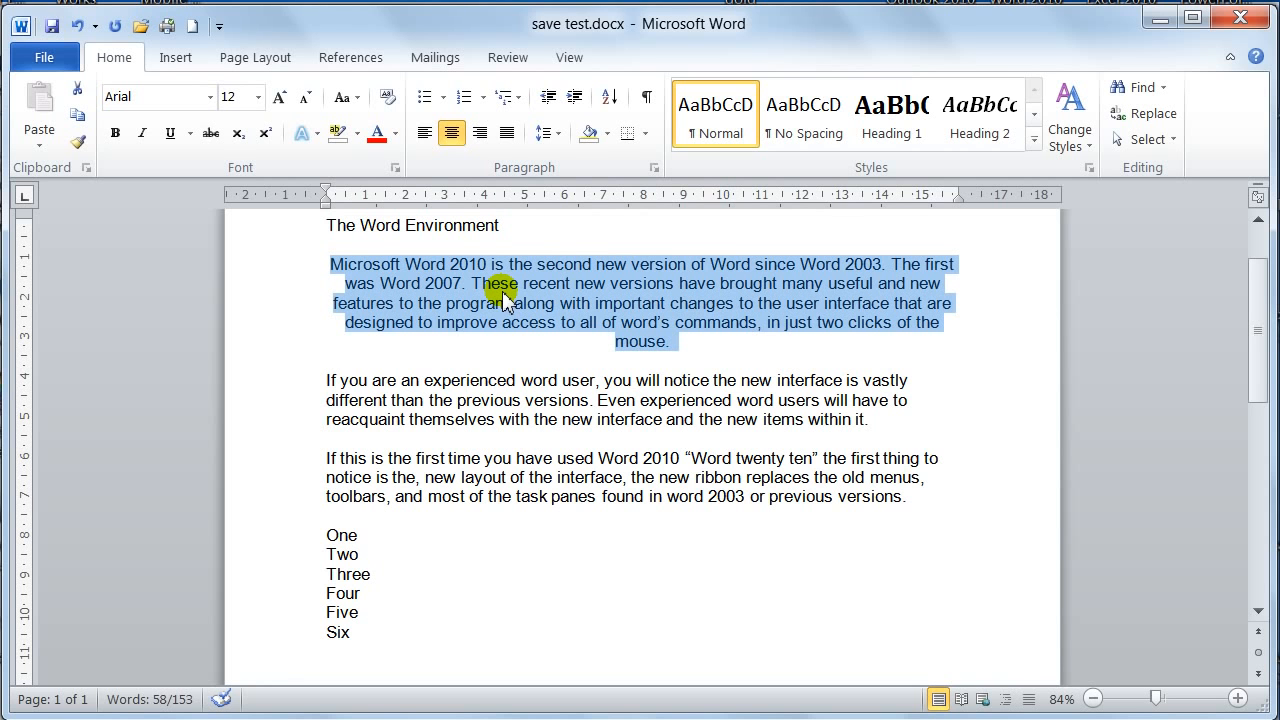
key(ctrl+j)
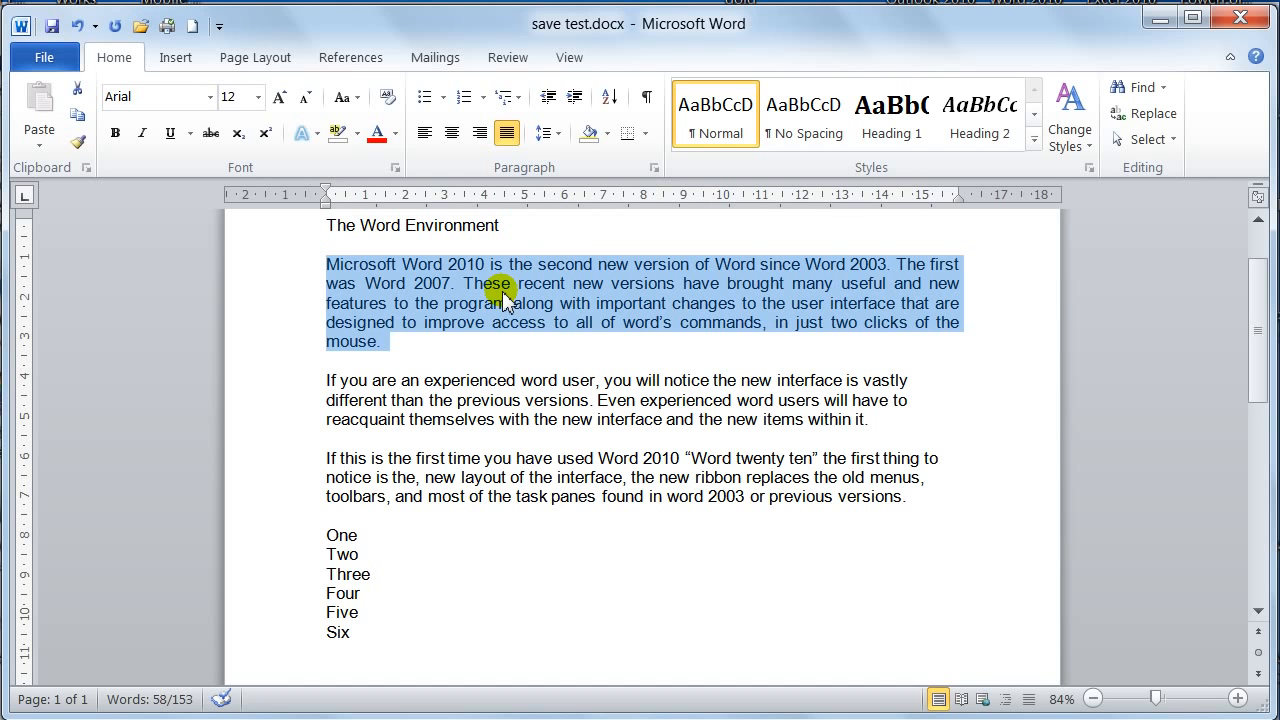
key(ctrl+r)
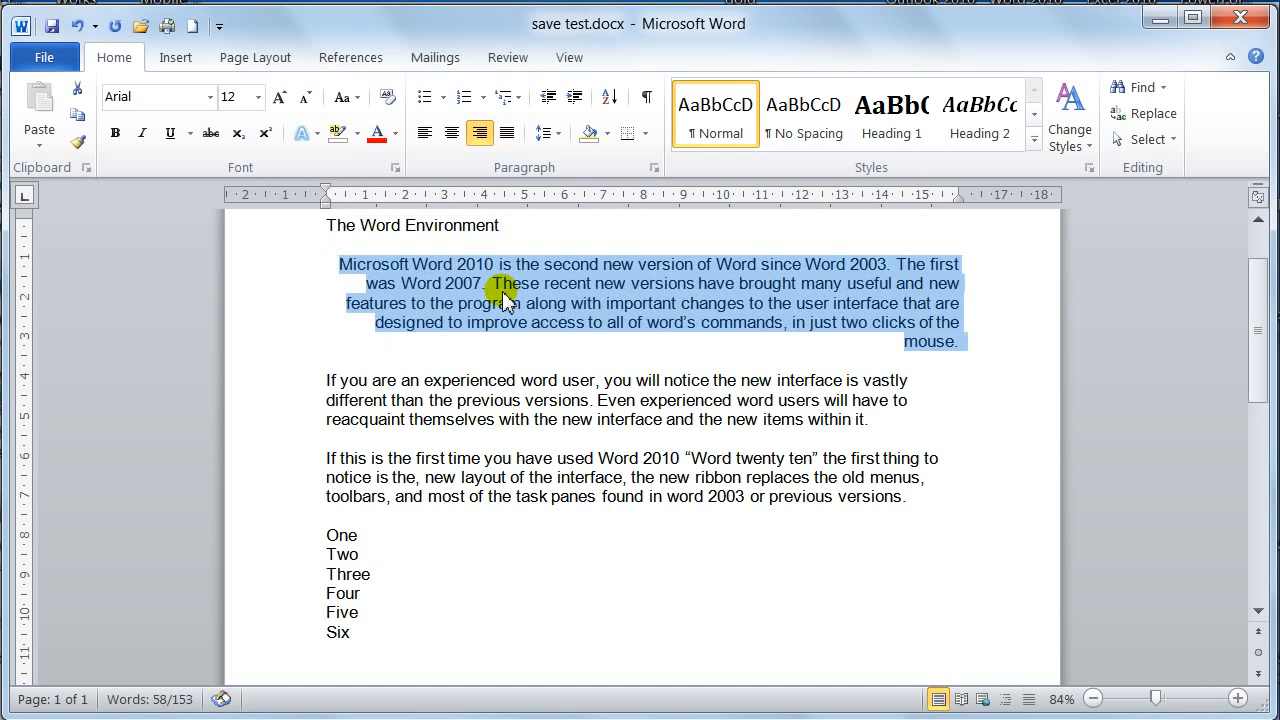
key(ctrl+l)
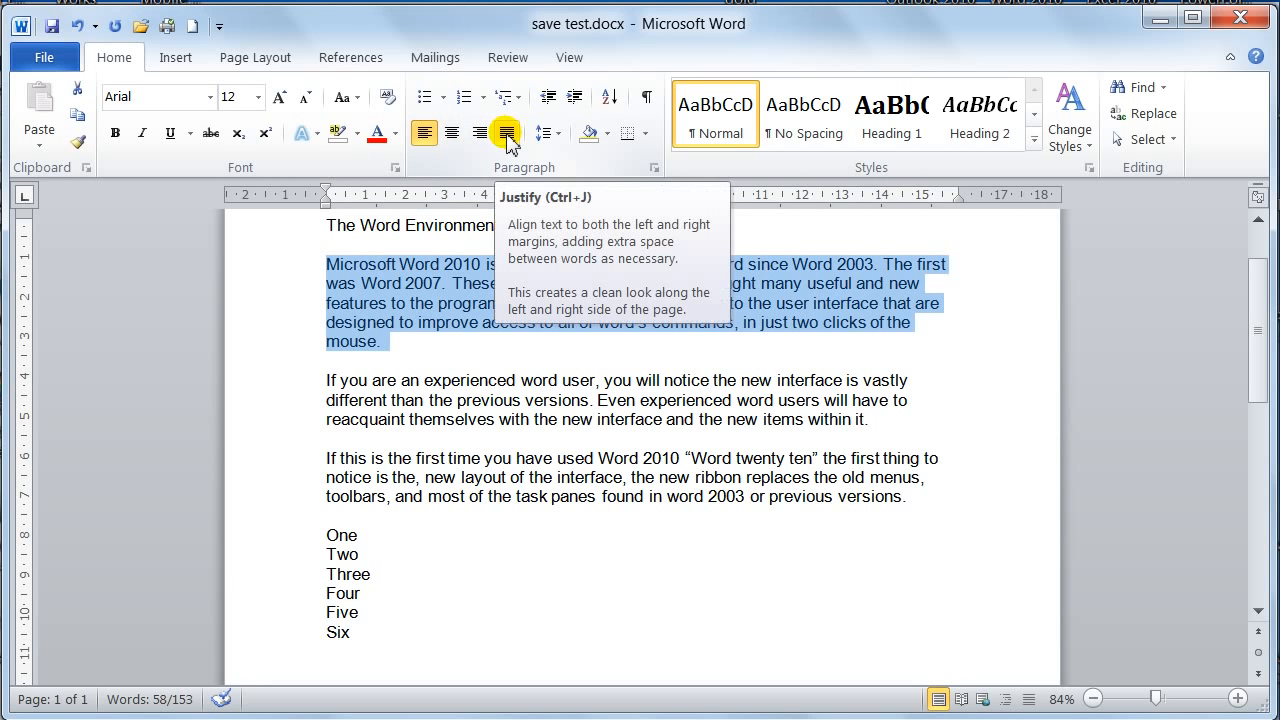
Examine the available line spacing choices in the selected paragraph's detailed settings and discard the dialog
click(561, 140)
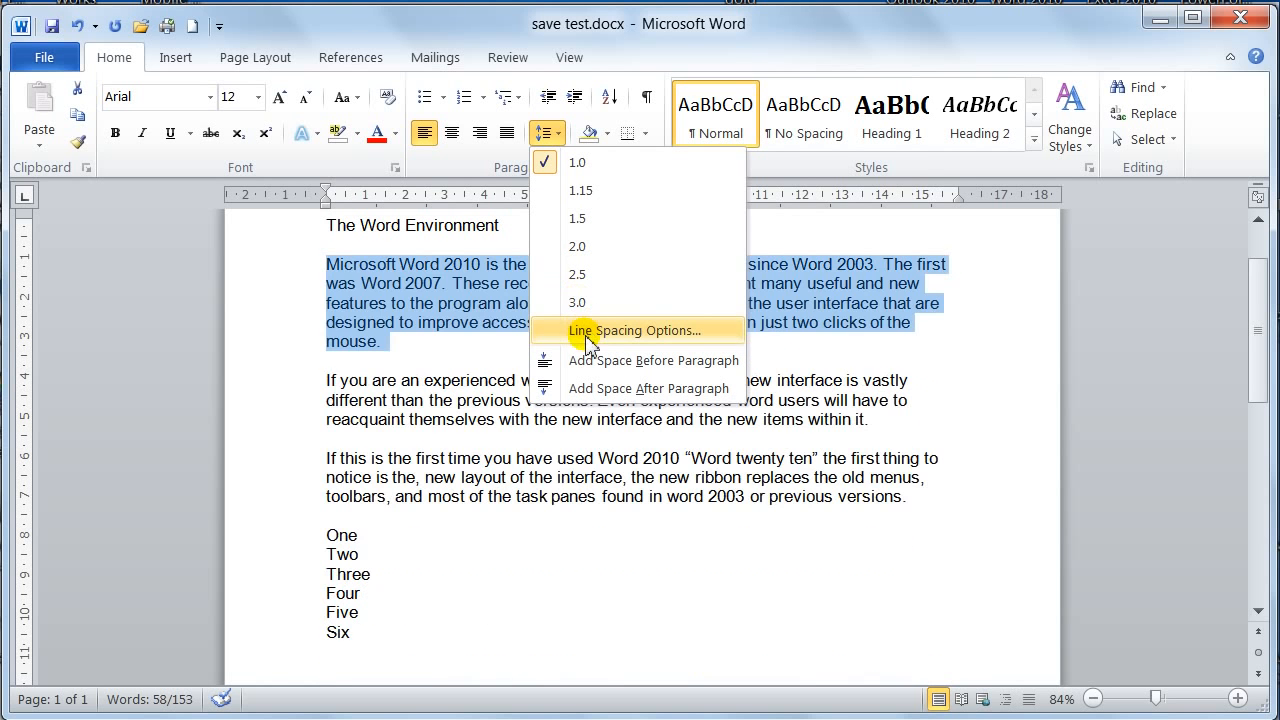
click(590, 335)
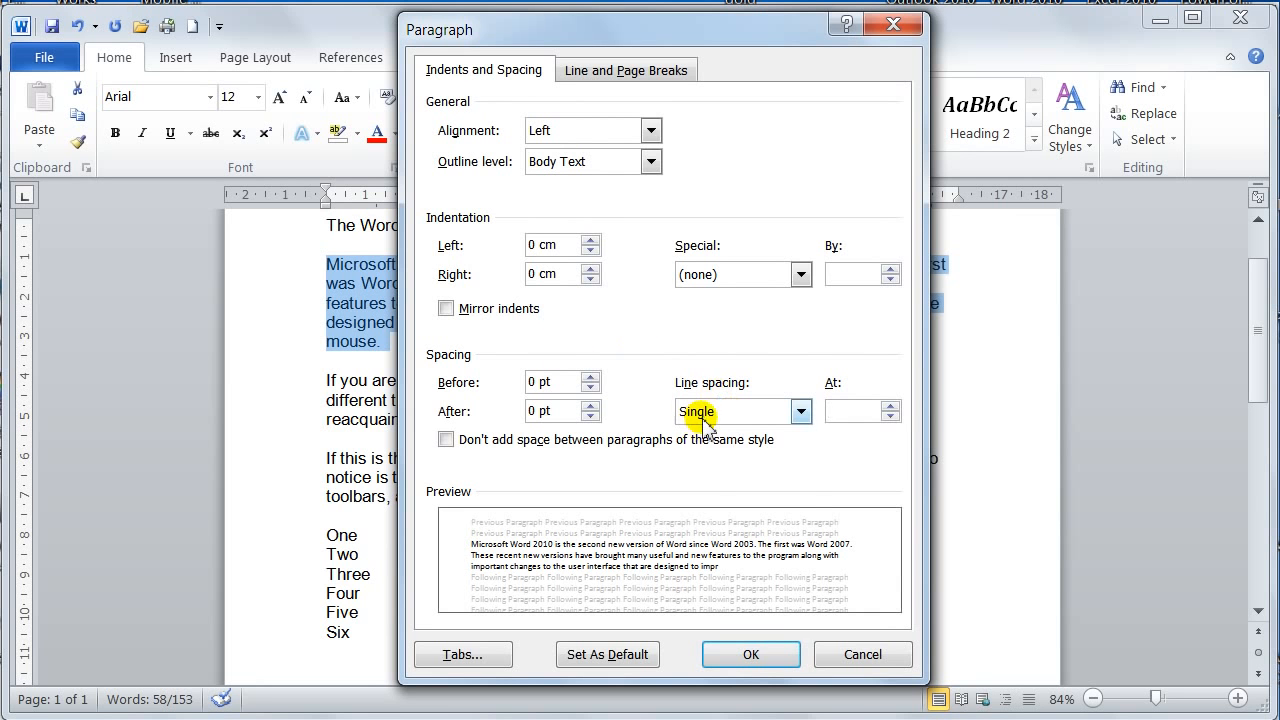
click(770, 411)
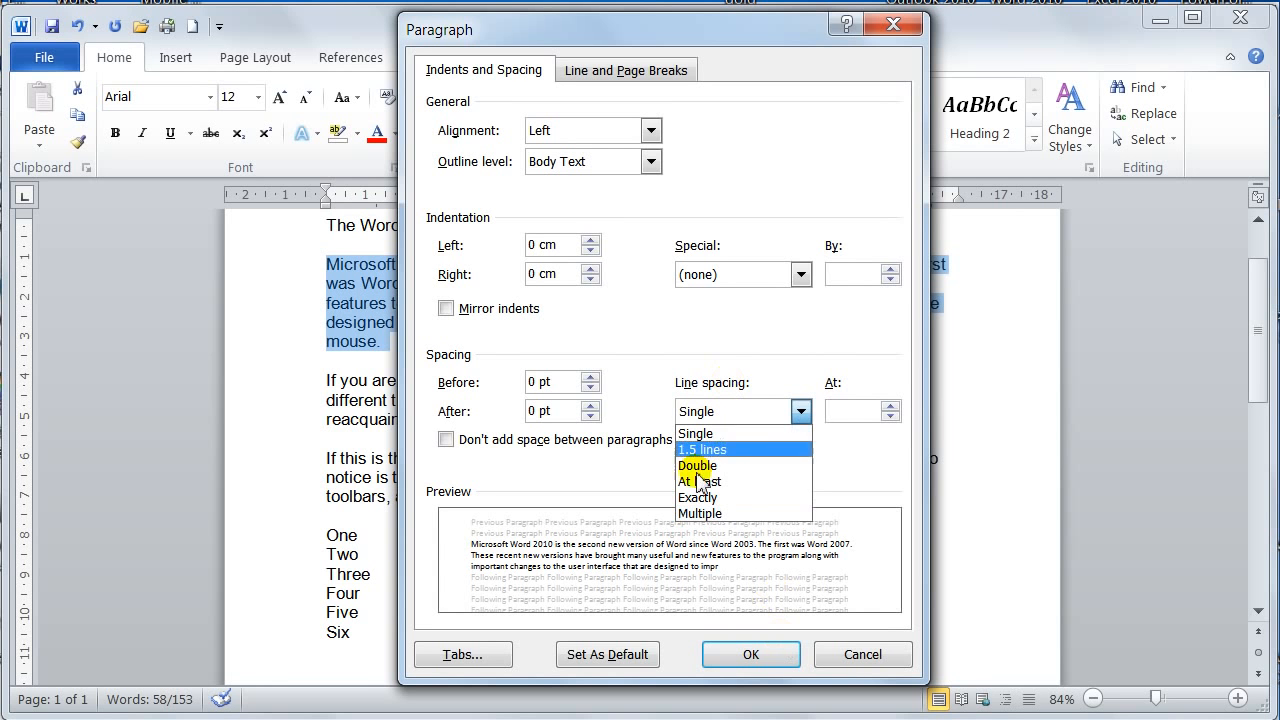
click(864, 666)
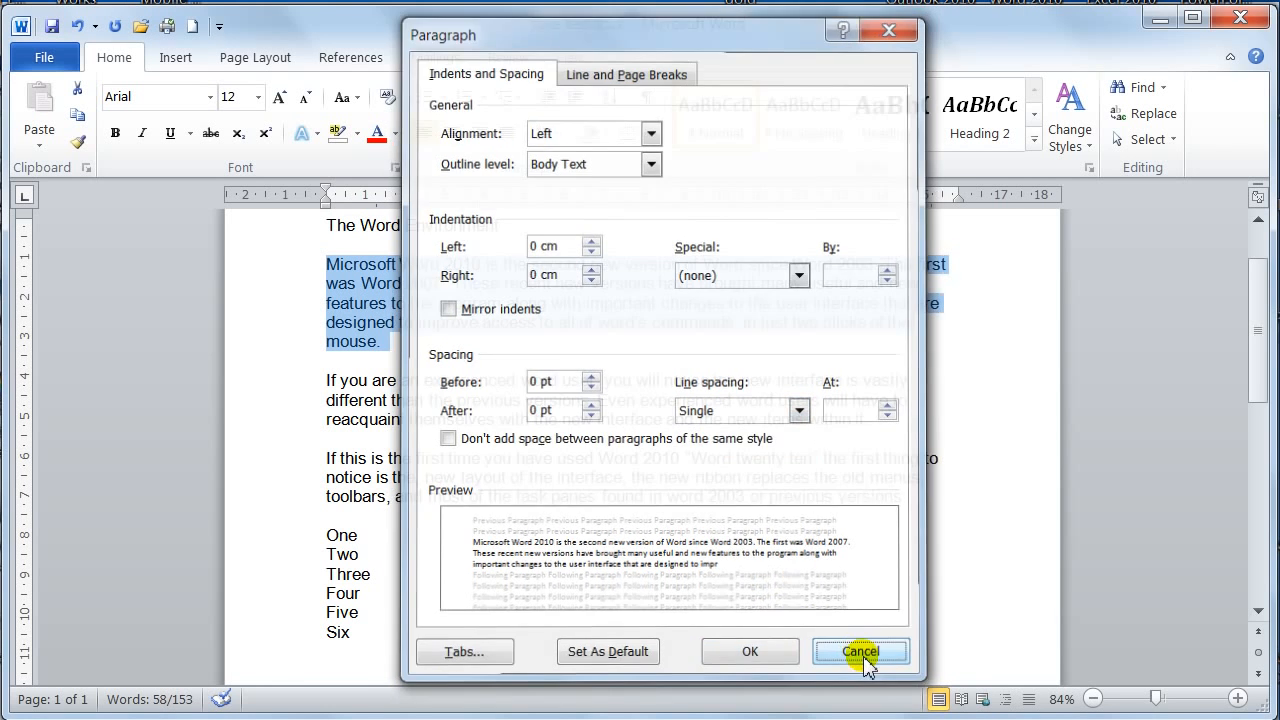
click(864, 666)
Try 3.0 line spacing on the selected paragraph and return it to 1.0
click(546, 133)
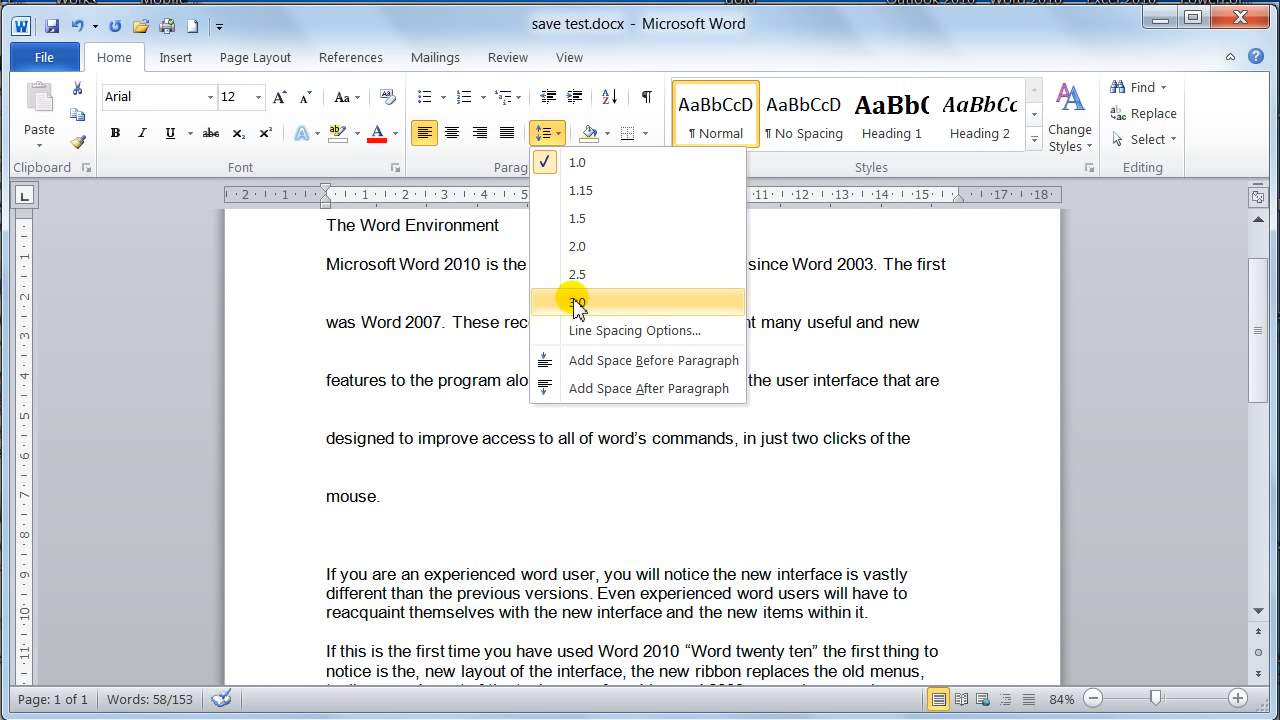
click(577, 303)
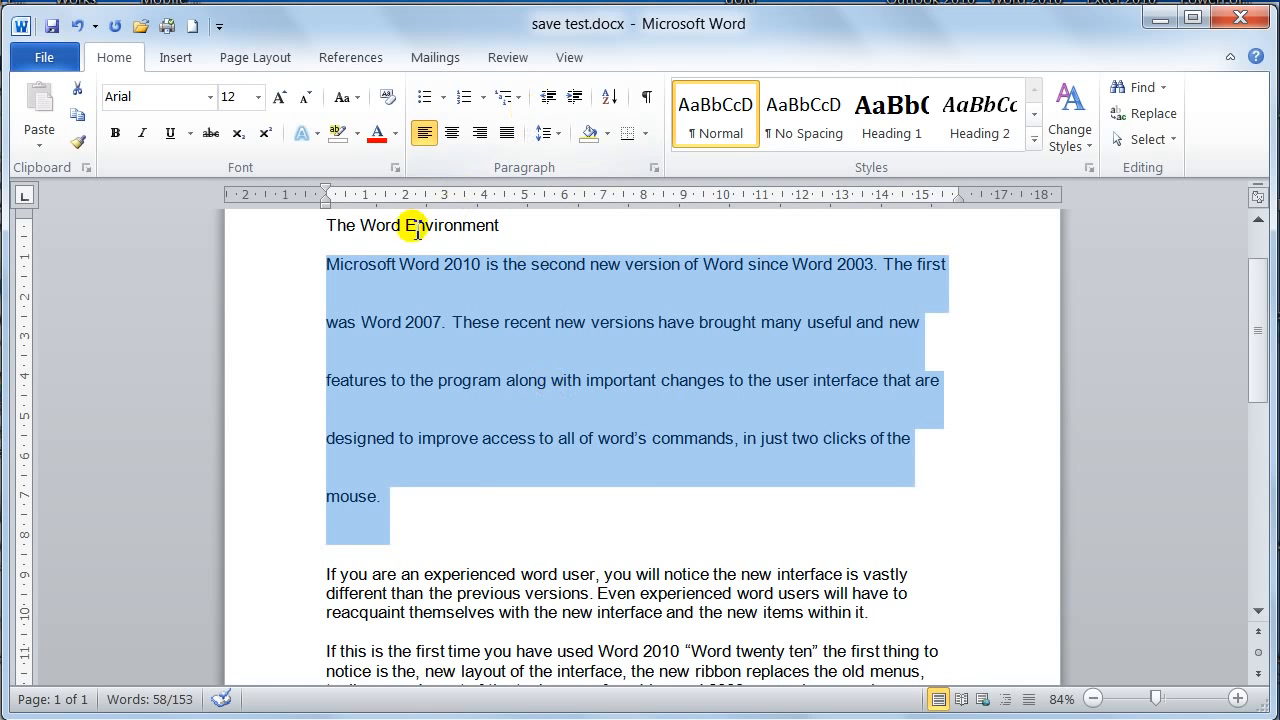
click(558, 140)
click(560, 164)
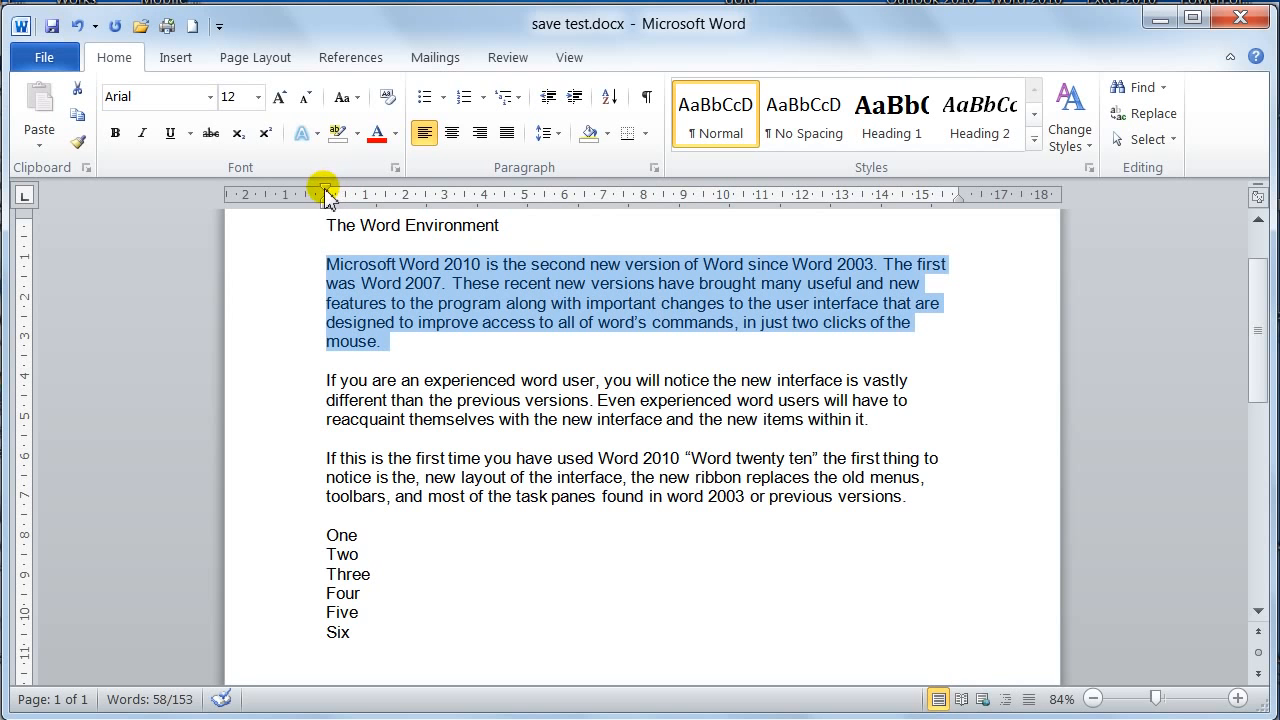
Try a first-line indent at 2 cm and a hanging indent at 5 cm on the selected paragraph, and realign the hanging lines with the first line
drag(328, 192, 407, 192)
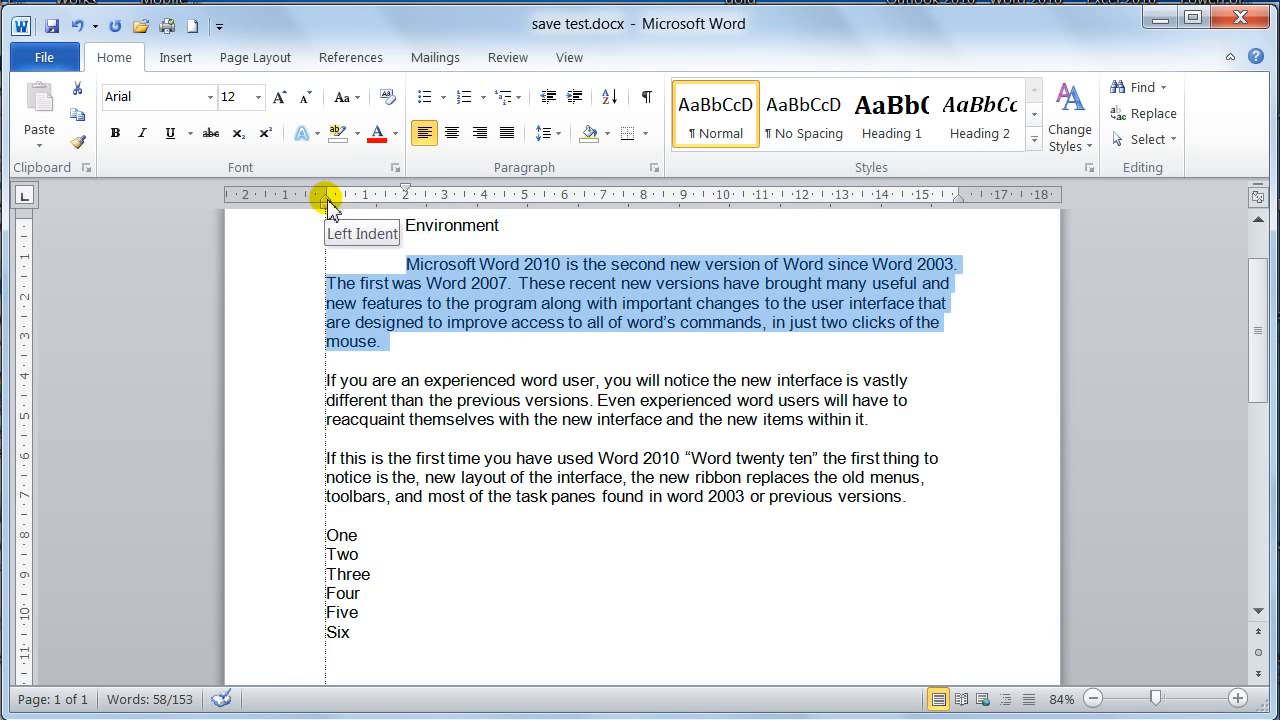
drag(329, 201, 525, 201)
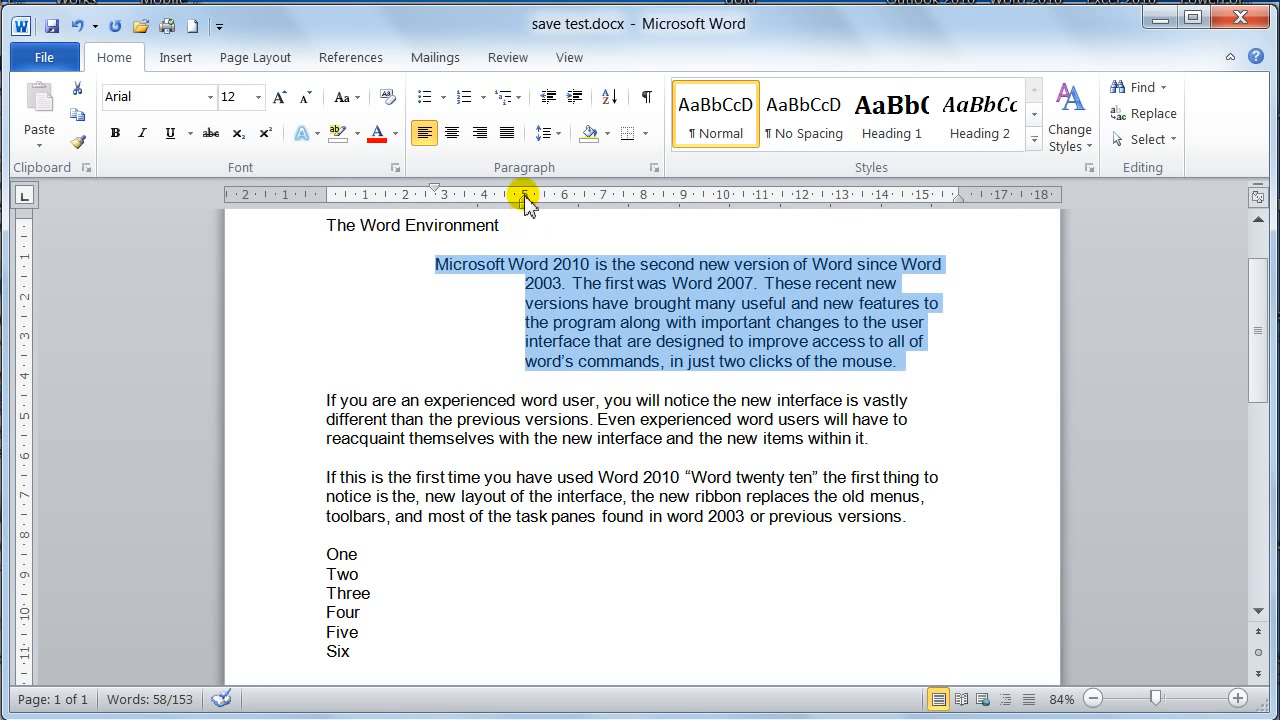
drag(524, 196, 436, 204)
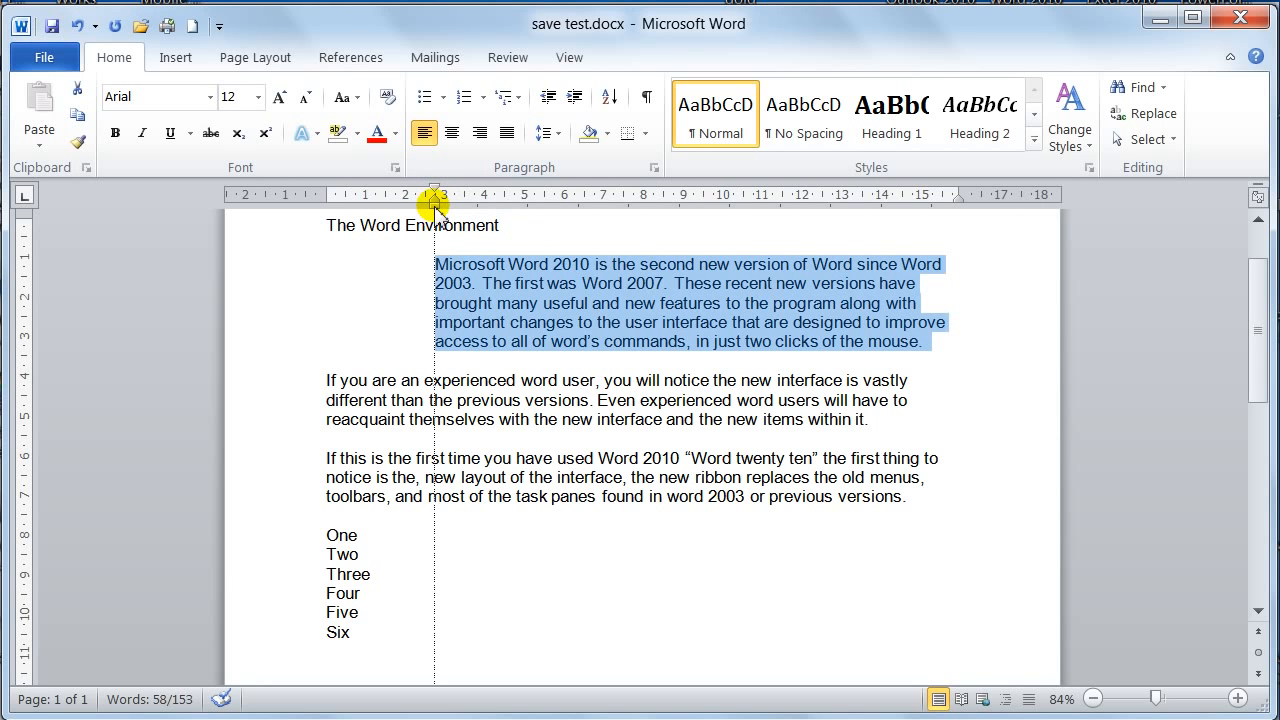
Move the whole paragraph's left indent to 1 cm, back to 0 cm, out to 2 cm, and finally to 1 cm
drag(435, 200, 366, 203)
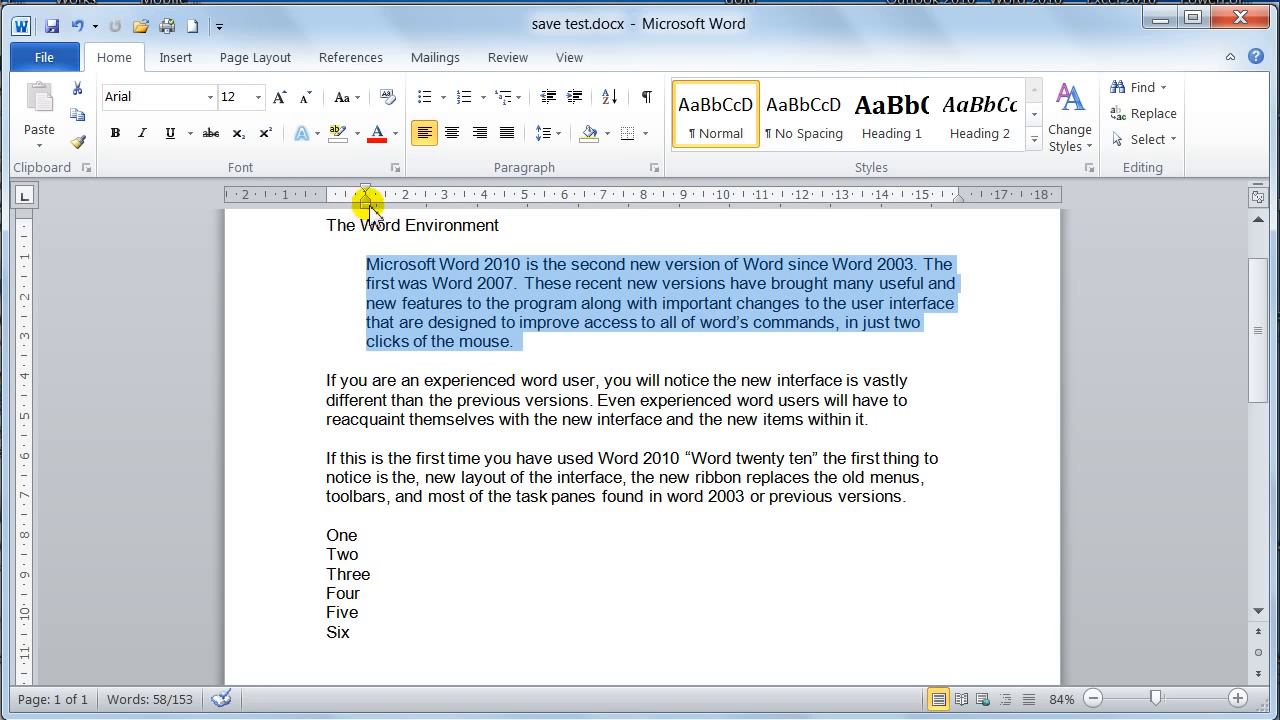
drag(368, 205, 325, 206)
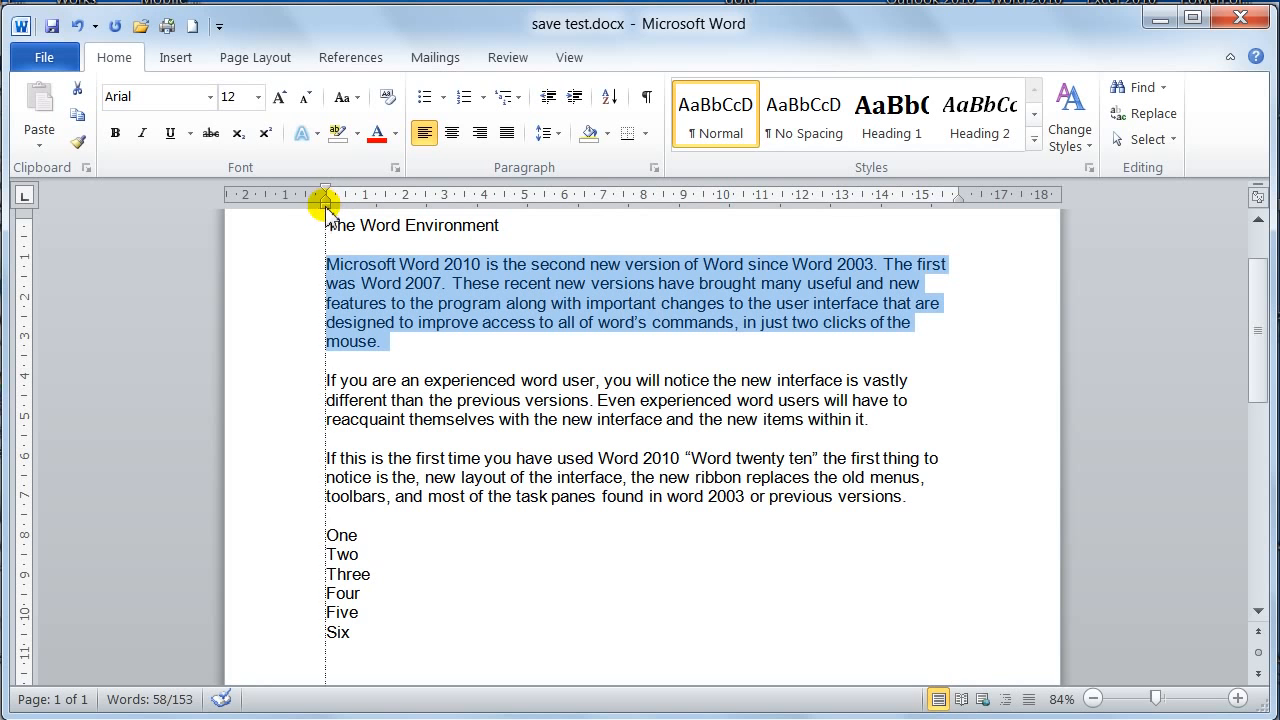
drag(325, 205, 405, 212)
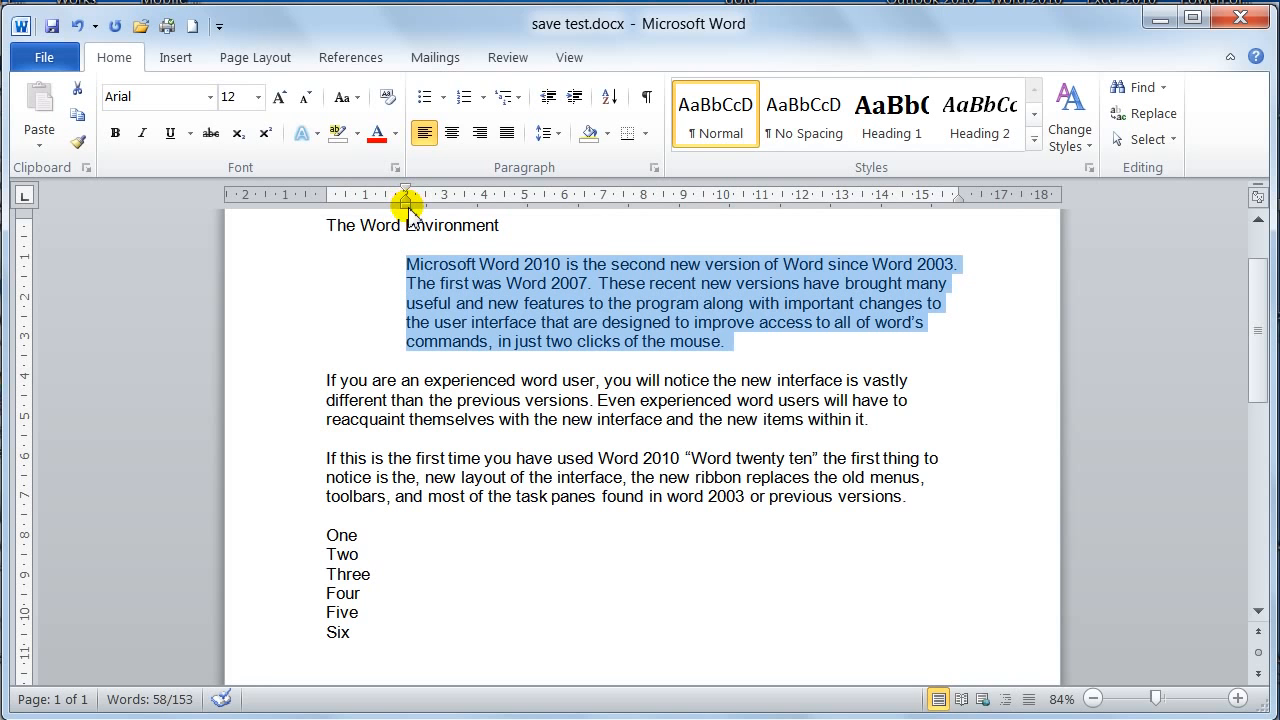
drag(408, 207, 366, 206)
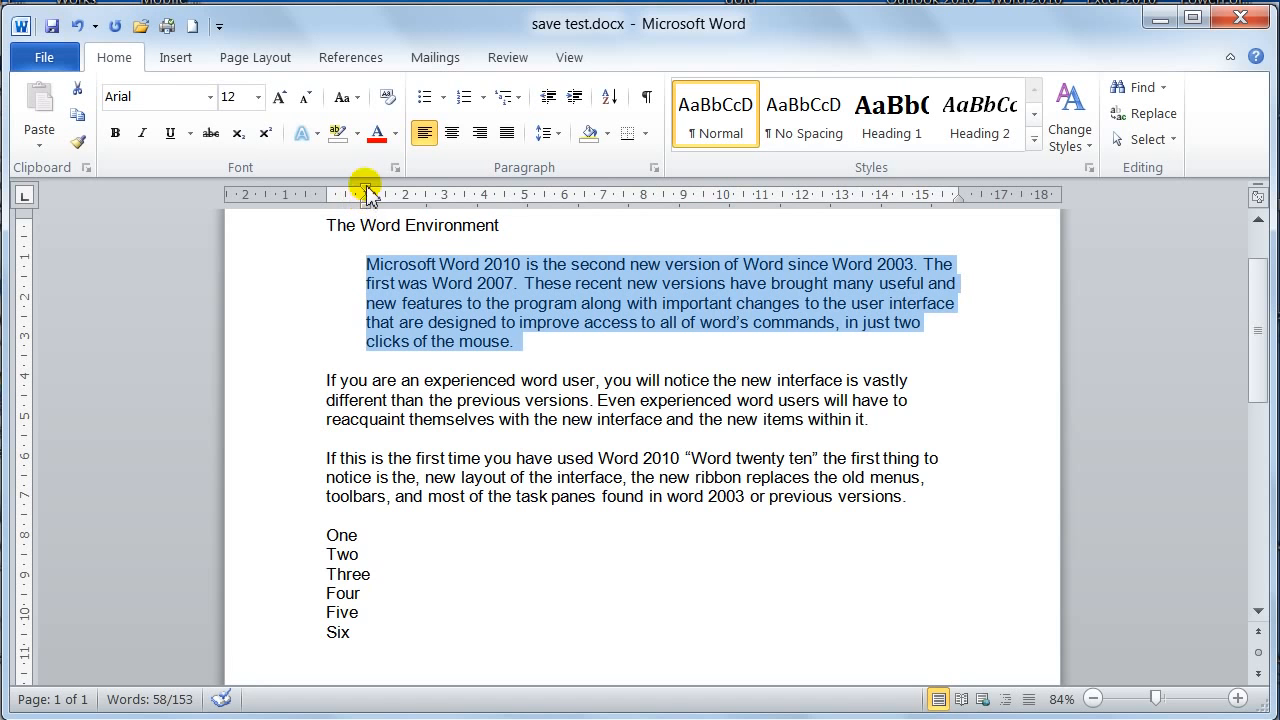
Set the first-line indent to 2 cm and back to 0 cm, and bring both the left and first-line indents to 2 cm
mouse_move(368, 190)
mouse_down()
mouse_move(414, 190)
mouse_move(405, 196)
mouse_up()
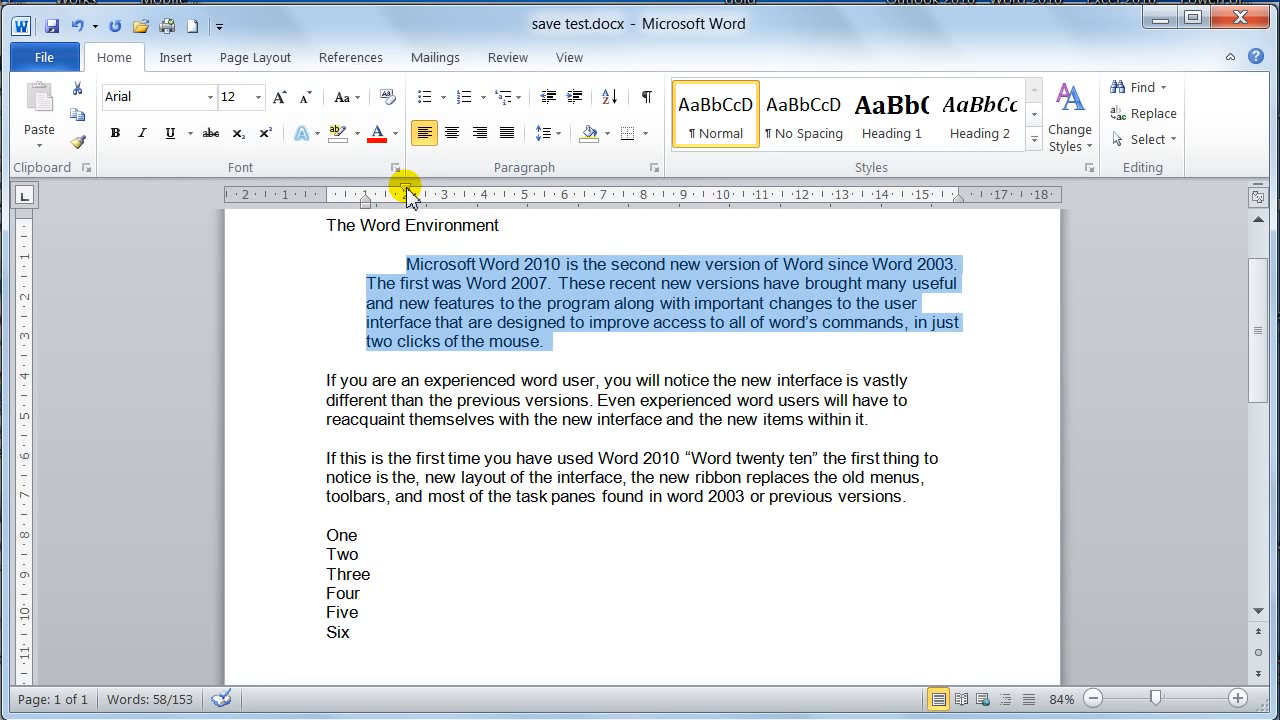
drag(406, 196, 327, 194)
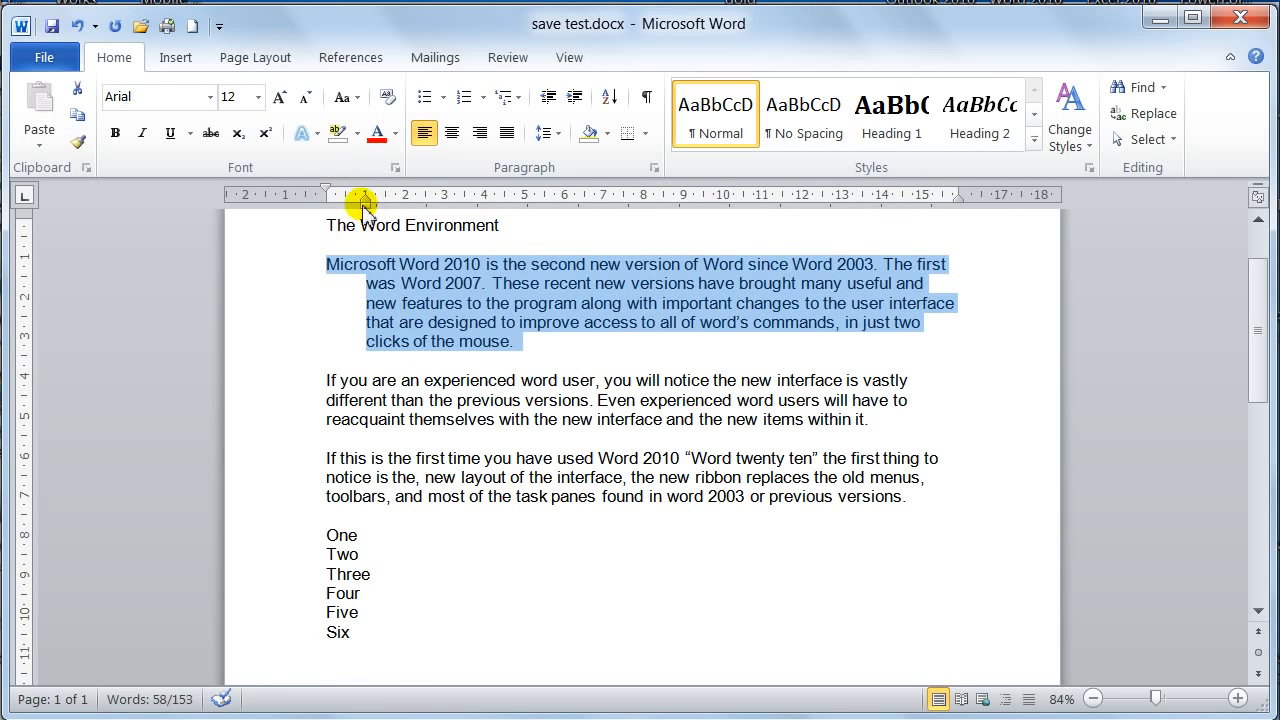
drag(365, 205, 405, 205)
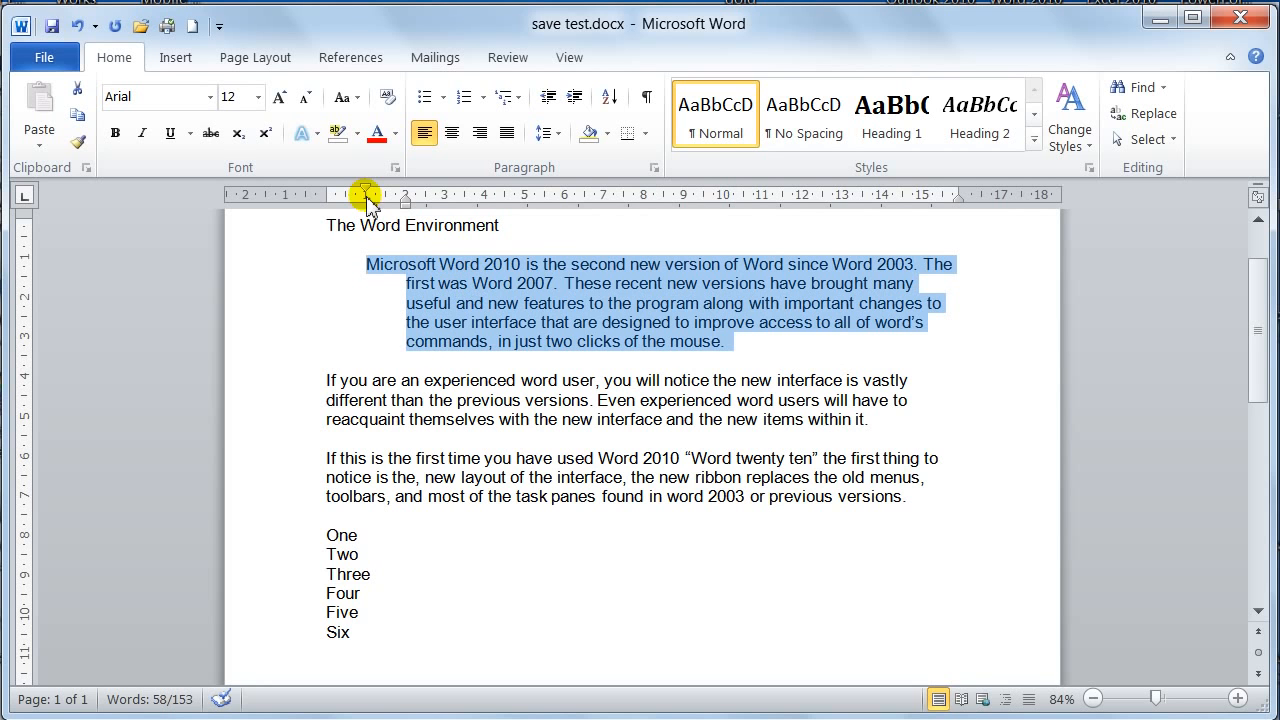
drag(366, 195, 407, 196)
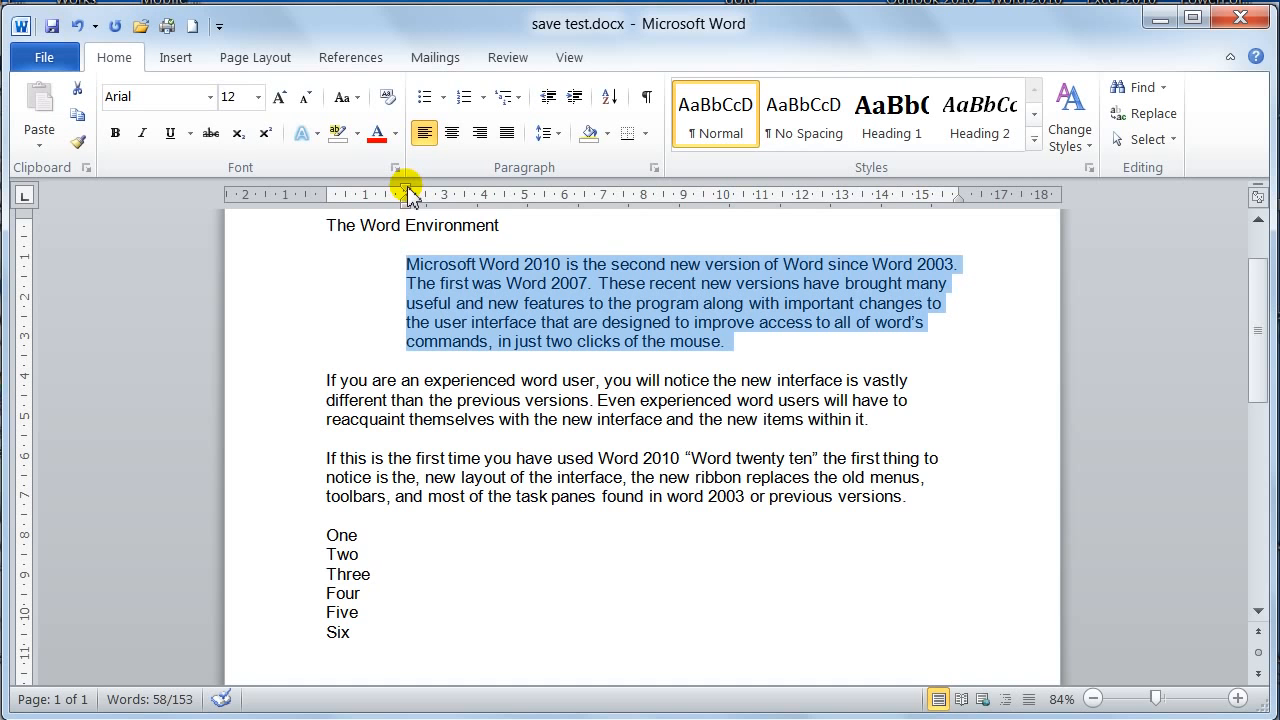
Try a first-line indent at about 3.5 cm with a hanging indent at 5 cm, and return both indents to 0 cm
drag(406, 188, 464, 193)
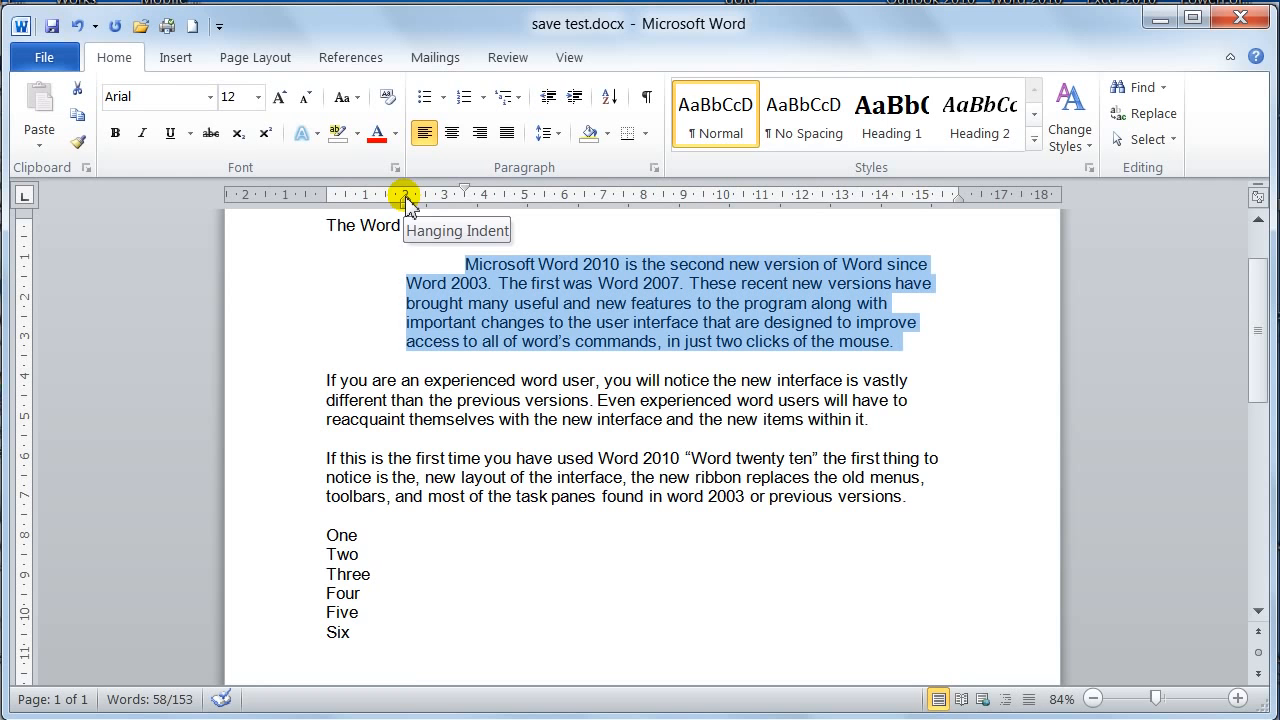
drag(406, 201, 524, 202)
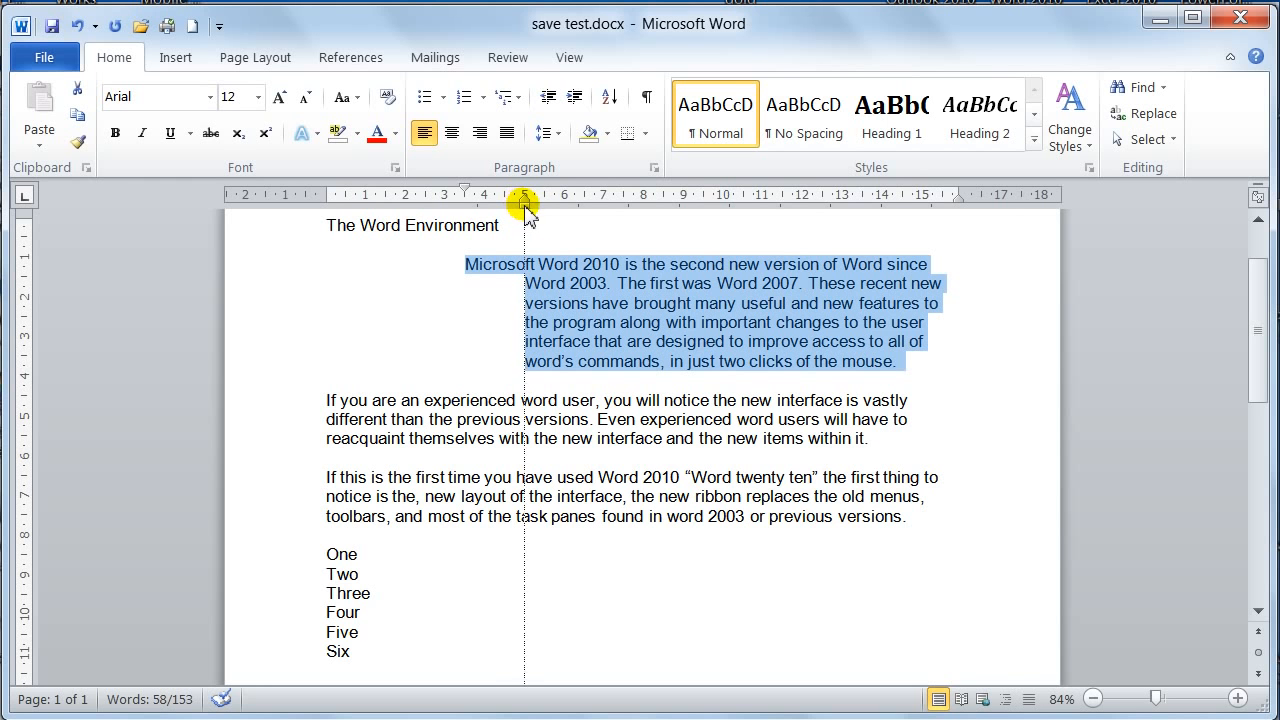
mouse_move(527, 207)
mouse_down()
mouse_move(425, 207)
mouse_move(391, 189)
mouse_move(424, 199)
mouse_move(324, 206)
mouse_up()
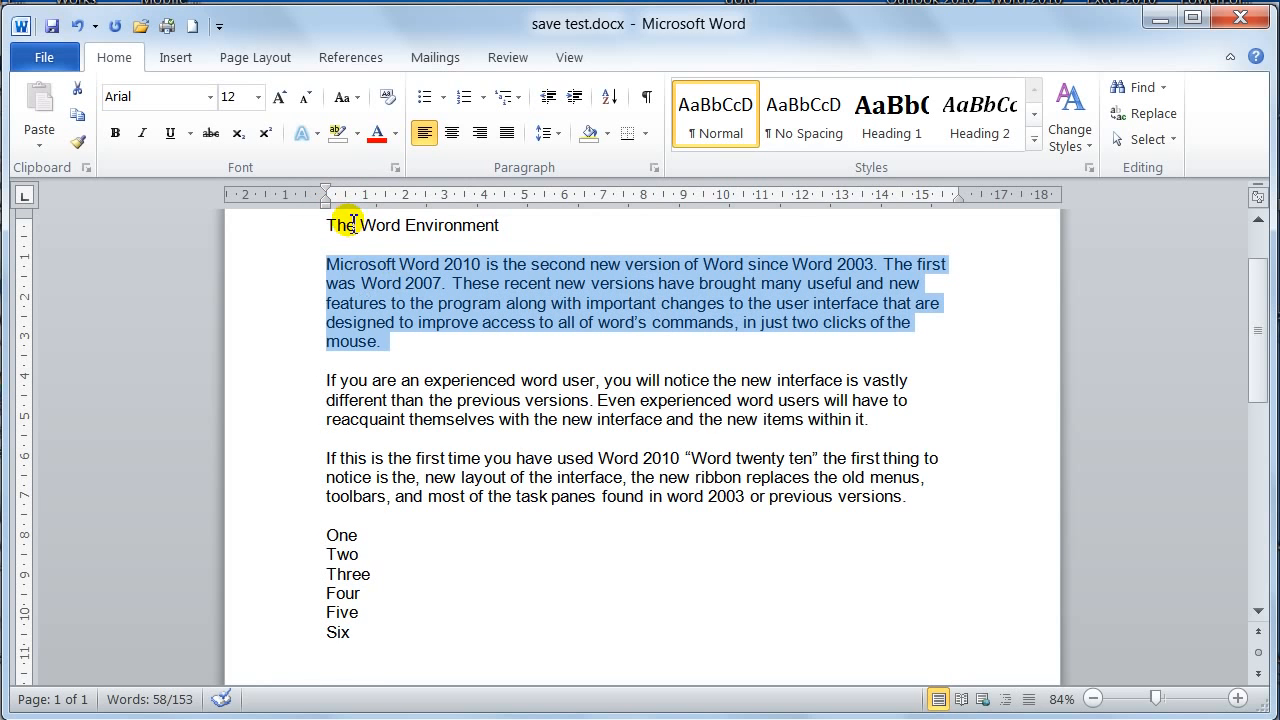
Set the selected paragraph's left indentation to 2.5 cm in the detailed paragraph settings and apply it
click(654, 169)
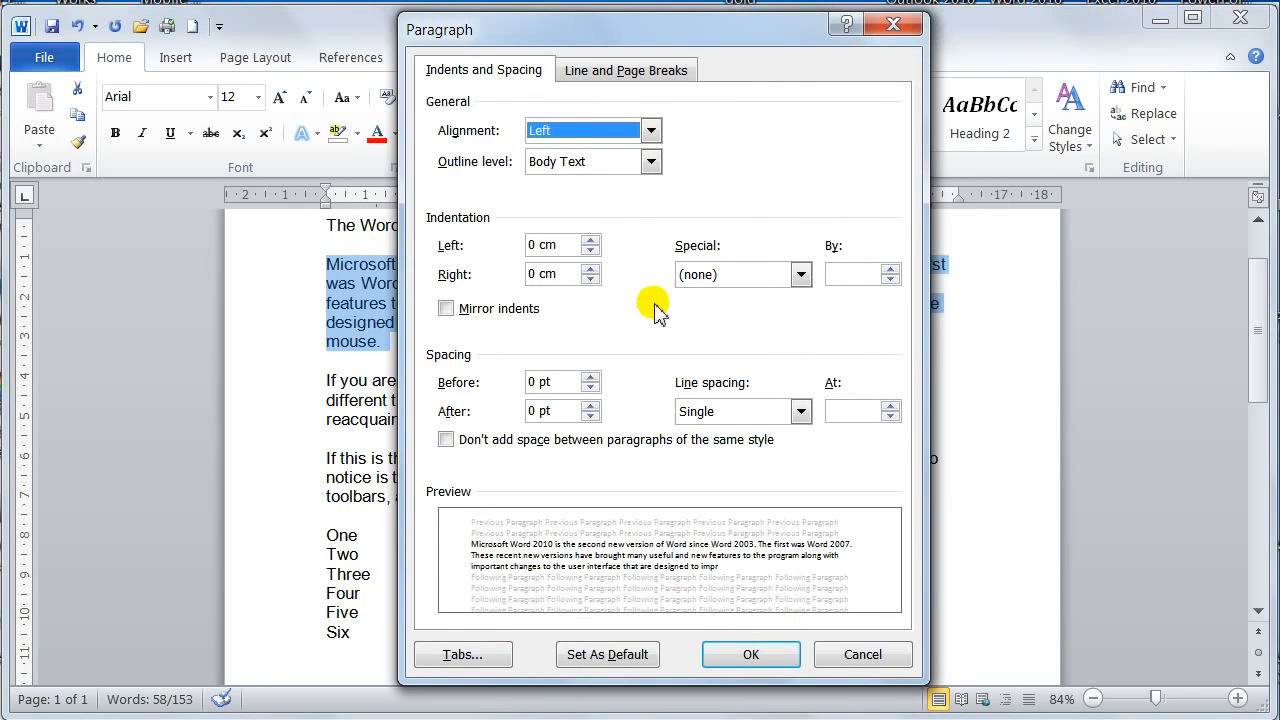
click(591, 241)
click(591, 241)
click(591, 241)
click(591, 241)
click(591, 241)
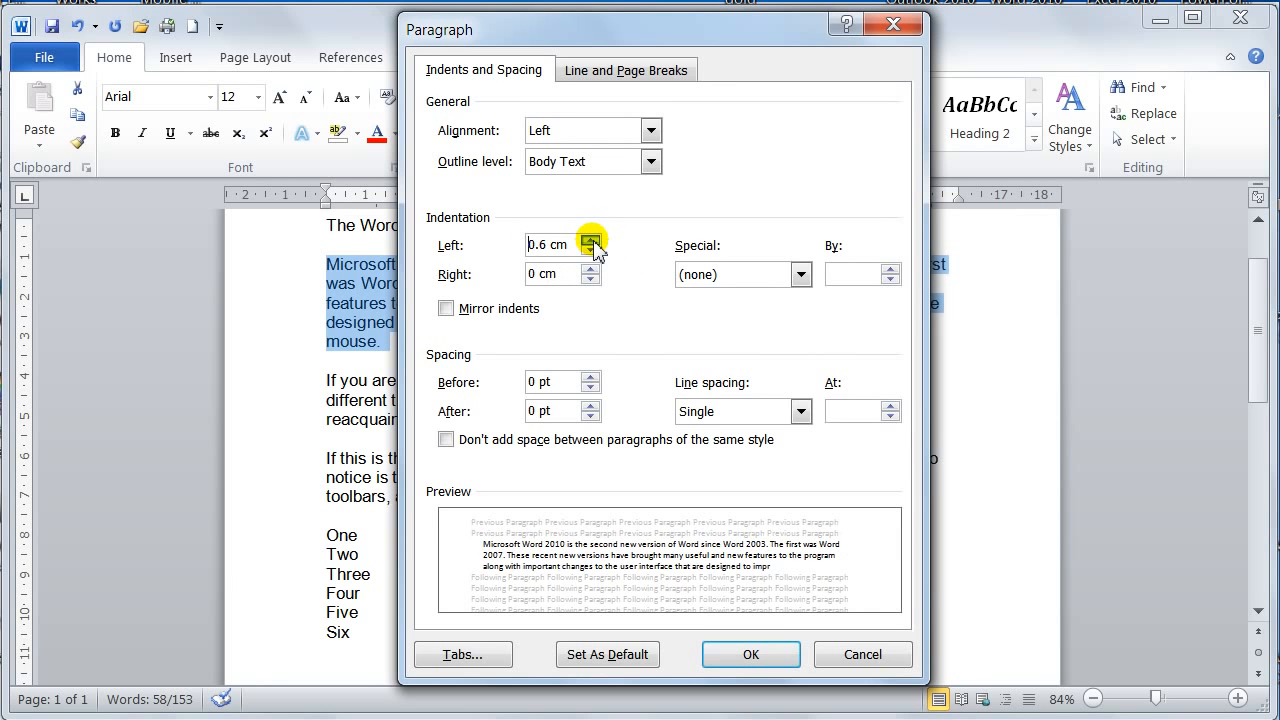
click(591, 241)
click(591, 241)
click(591, 241)
click(591, 241)
click(591, 241)
click(591, 241)
click(591, 241)
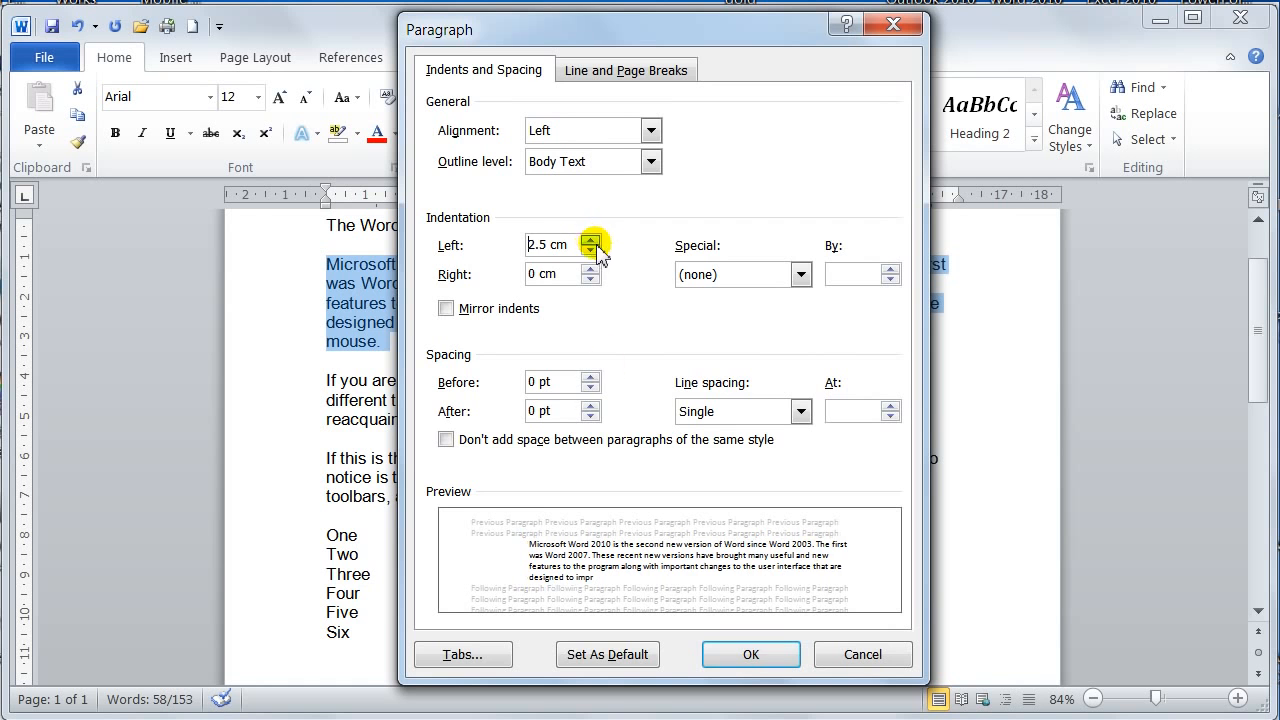
click(745, 656)
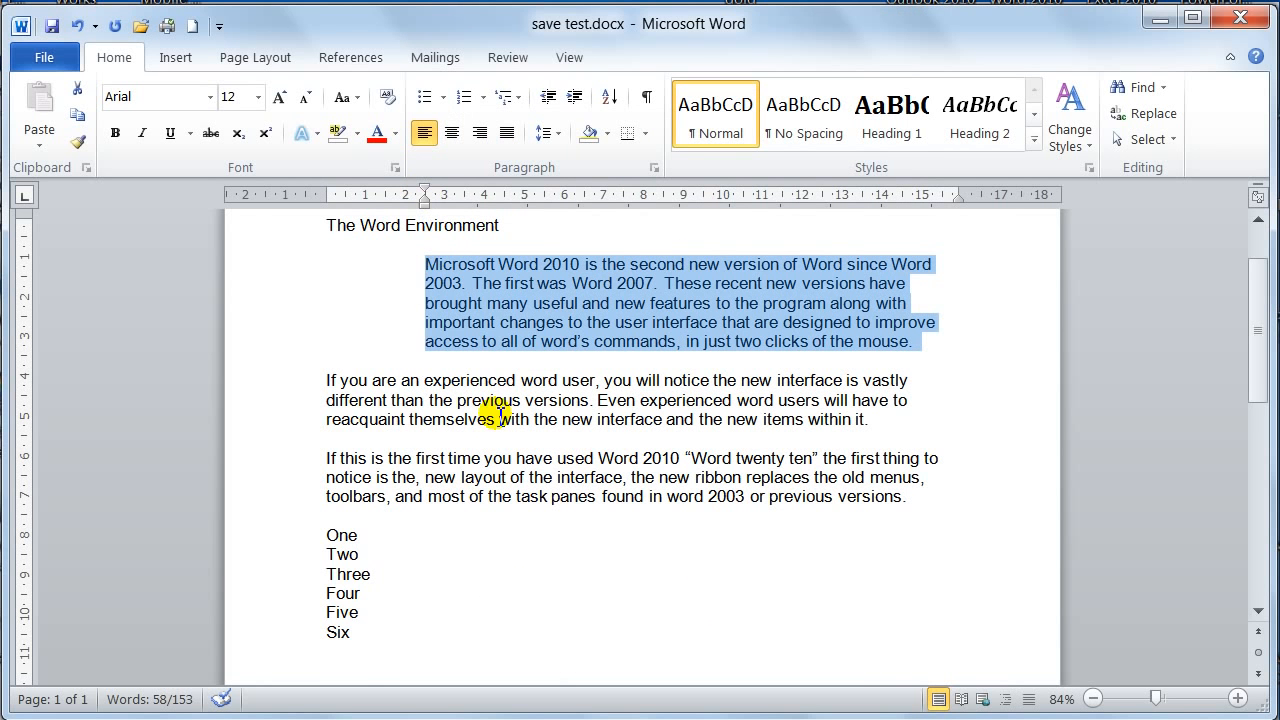
Give the selected paragraph a hanging indent of 1.27 cm with a left indentation of 1 cm, and apply it
click(653, 166)
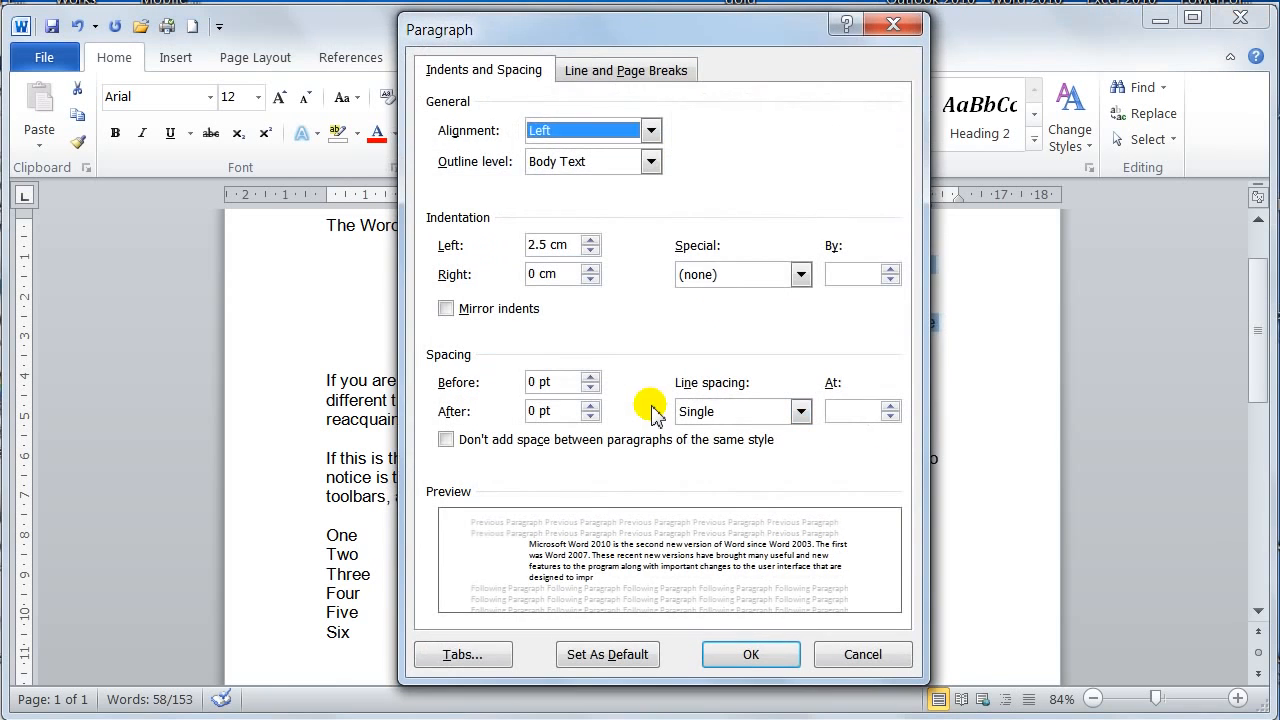
click(722, 282)
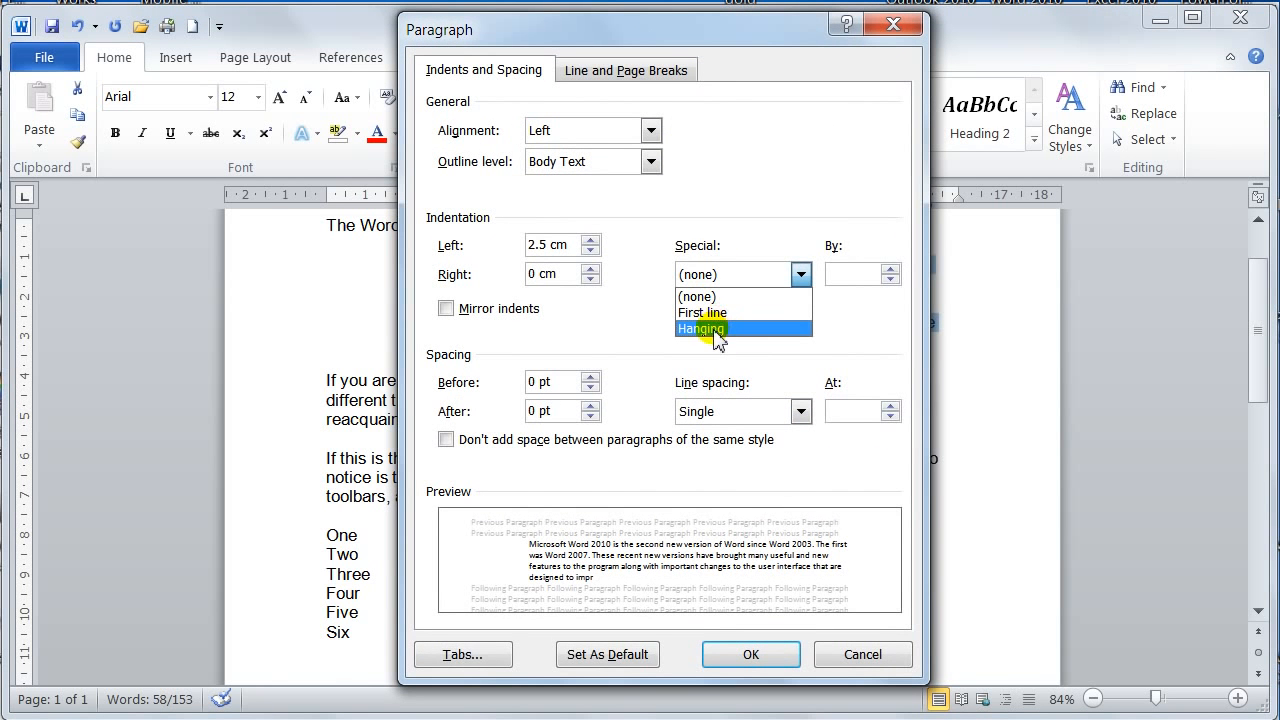
click(717, 332)
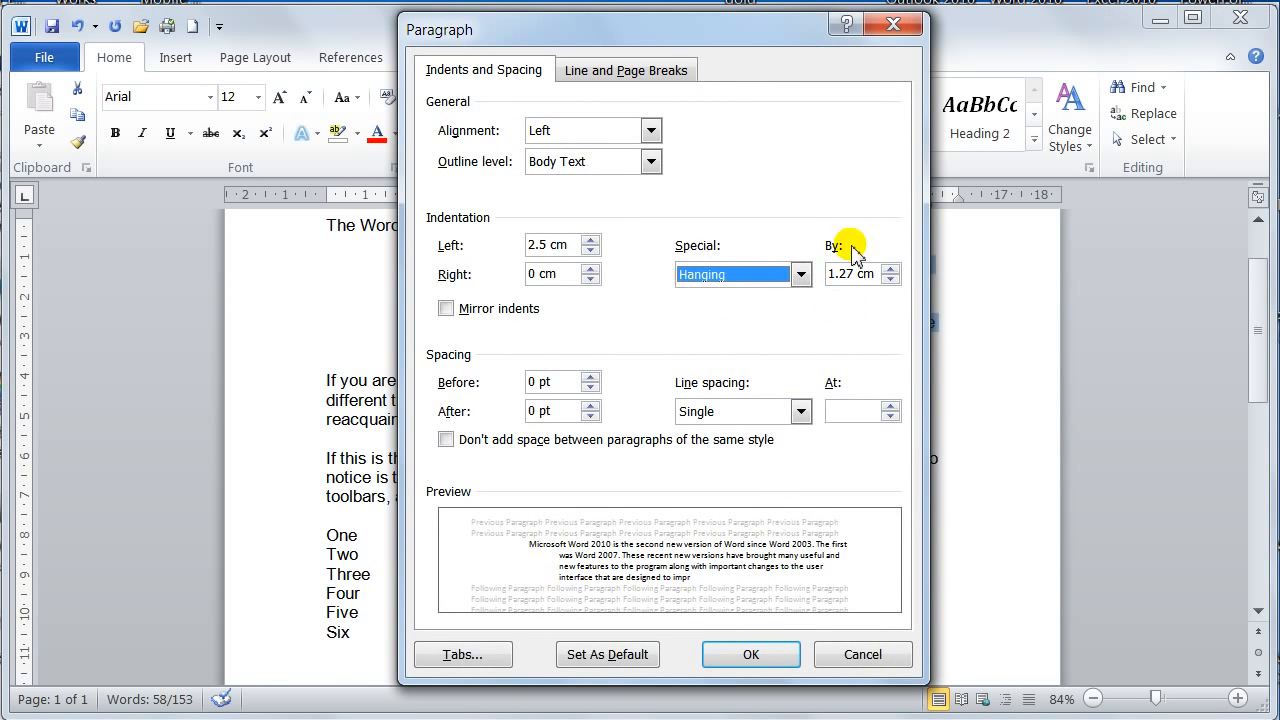
click(590, 251)
drag(590, 251, 590, 250)
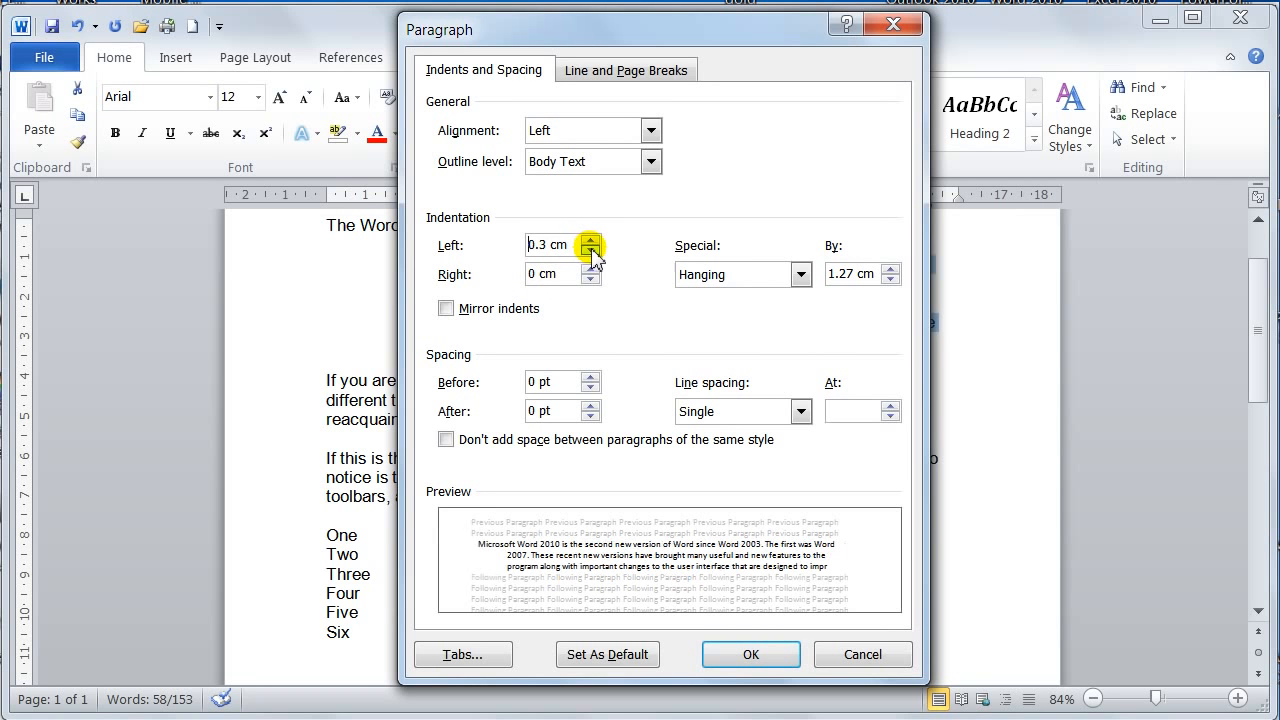
double_click(591, 240)
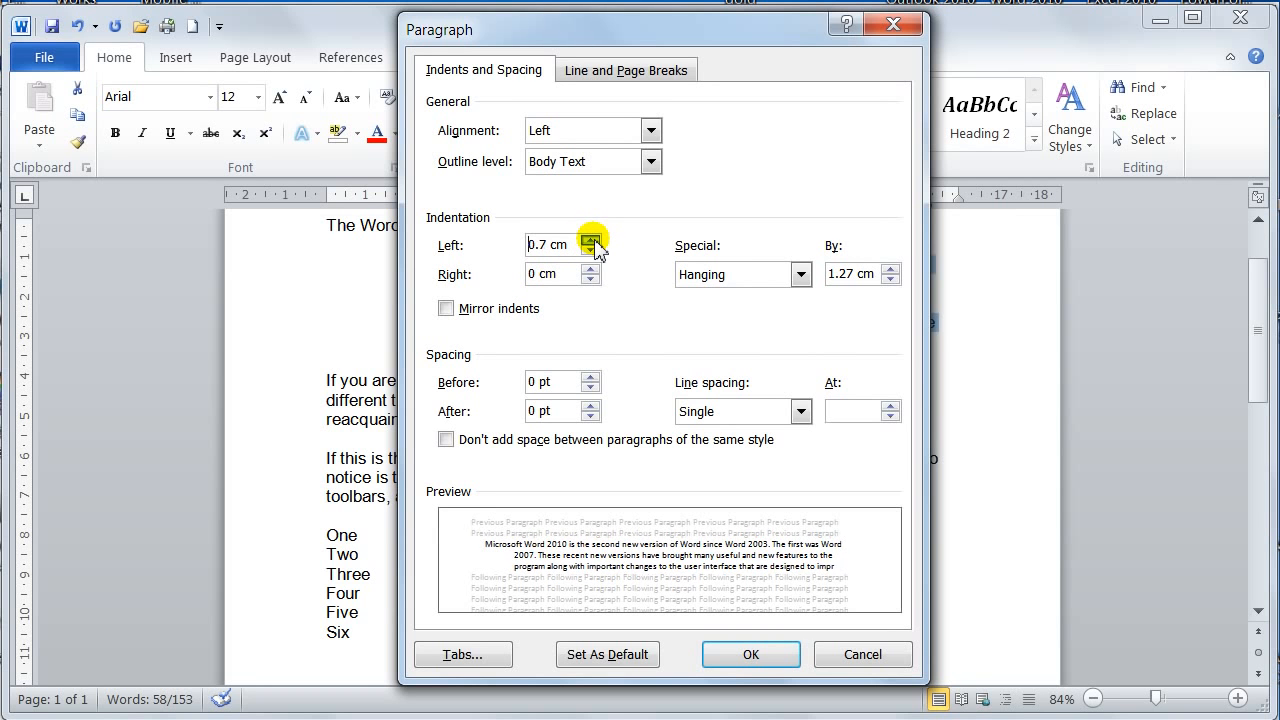
click(591, 250)
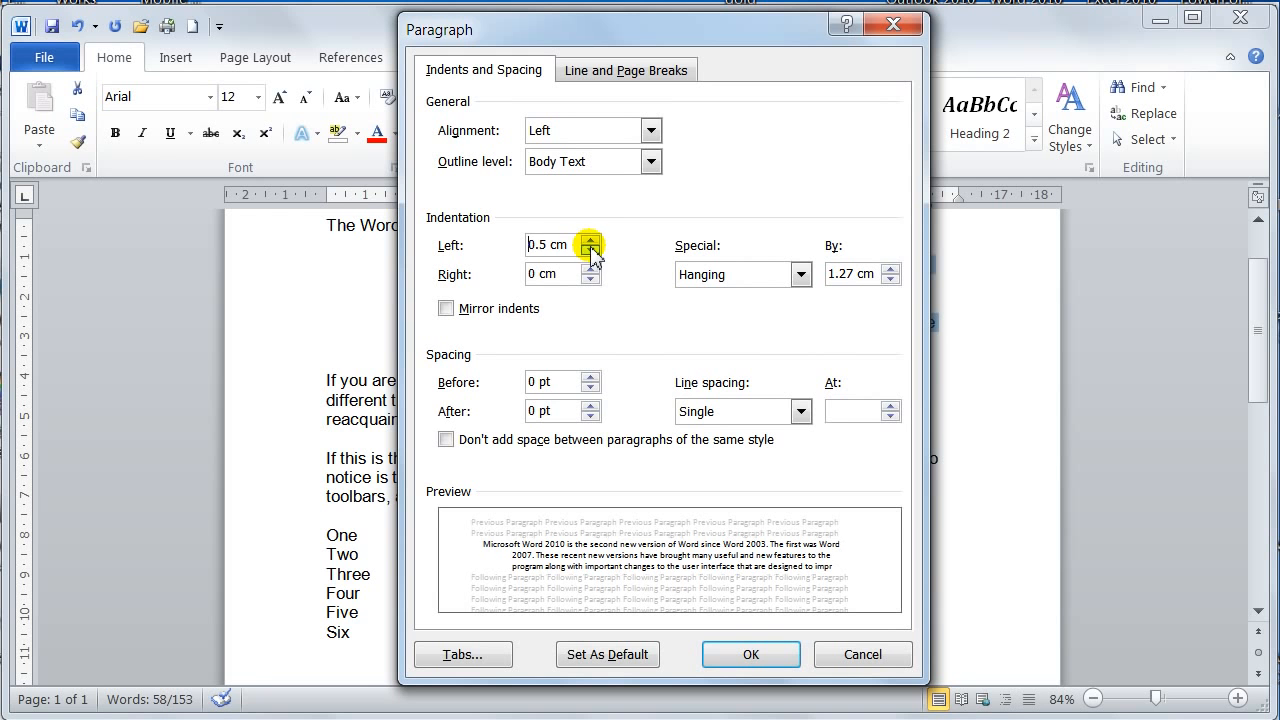
click(591, 240)
double_click(591, 240)
double_click(591, 240)
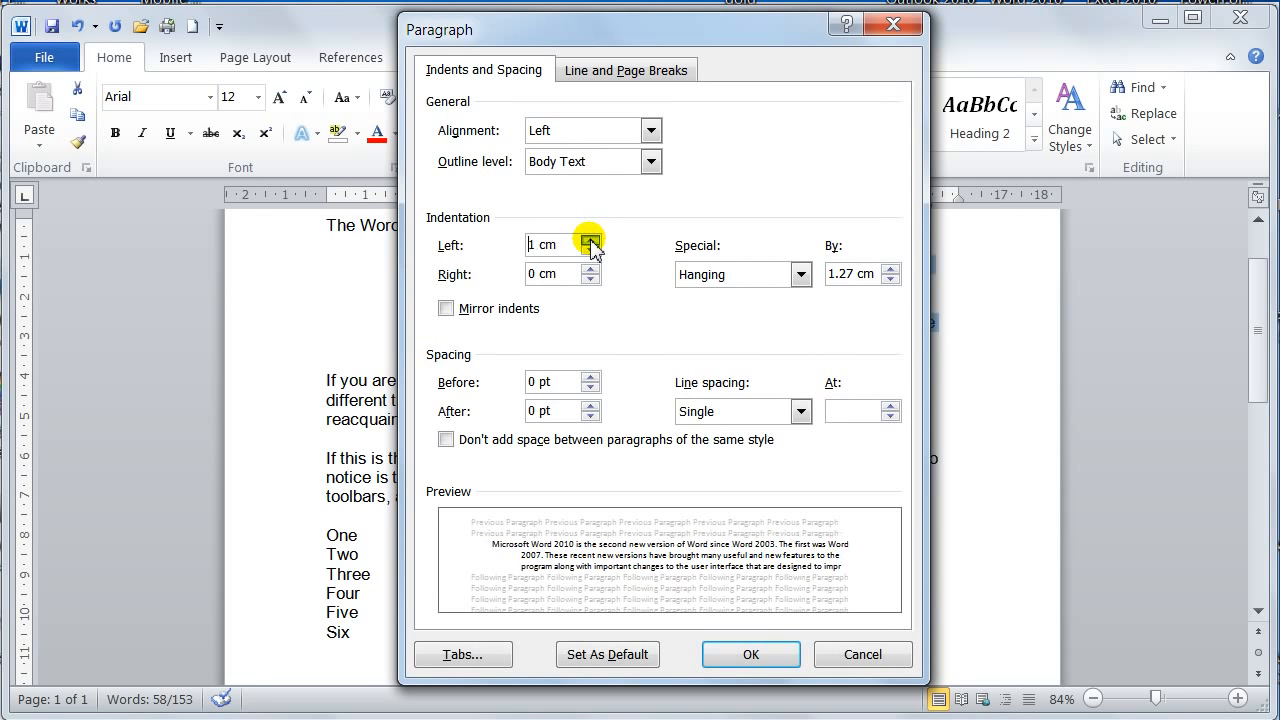
click(755, 658)
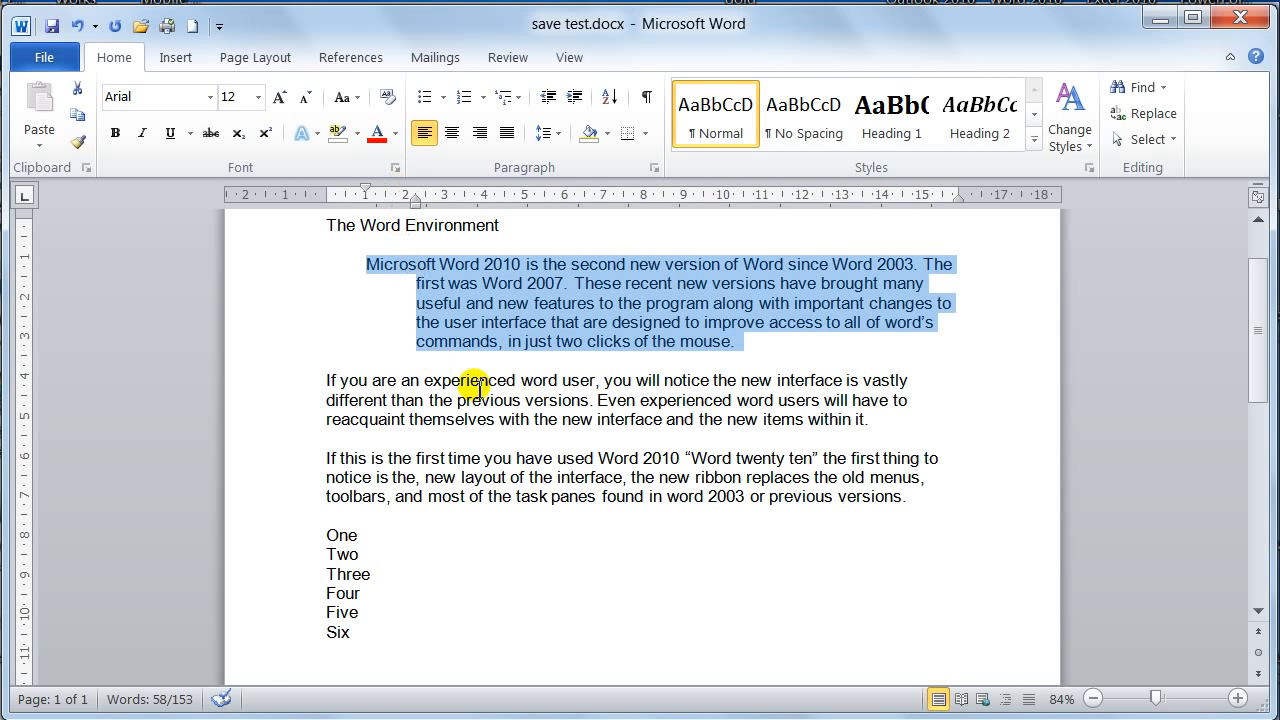
Try a first-line indent of 1.27 cm on the selected paragraph, and bring its first-line and left indents back to 0 cm
click(656, 170)
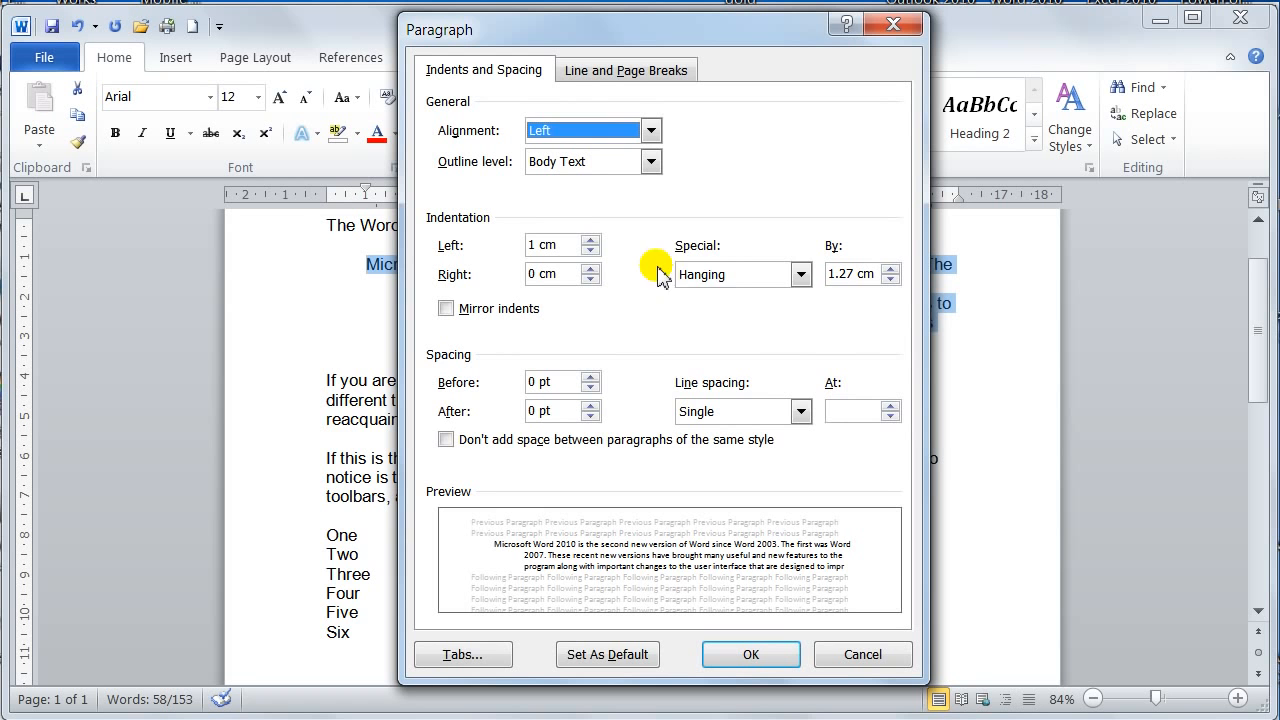
click(733, 286)
click(720, 306)
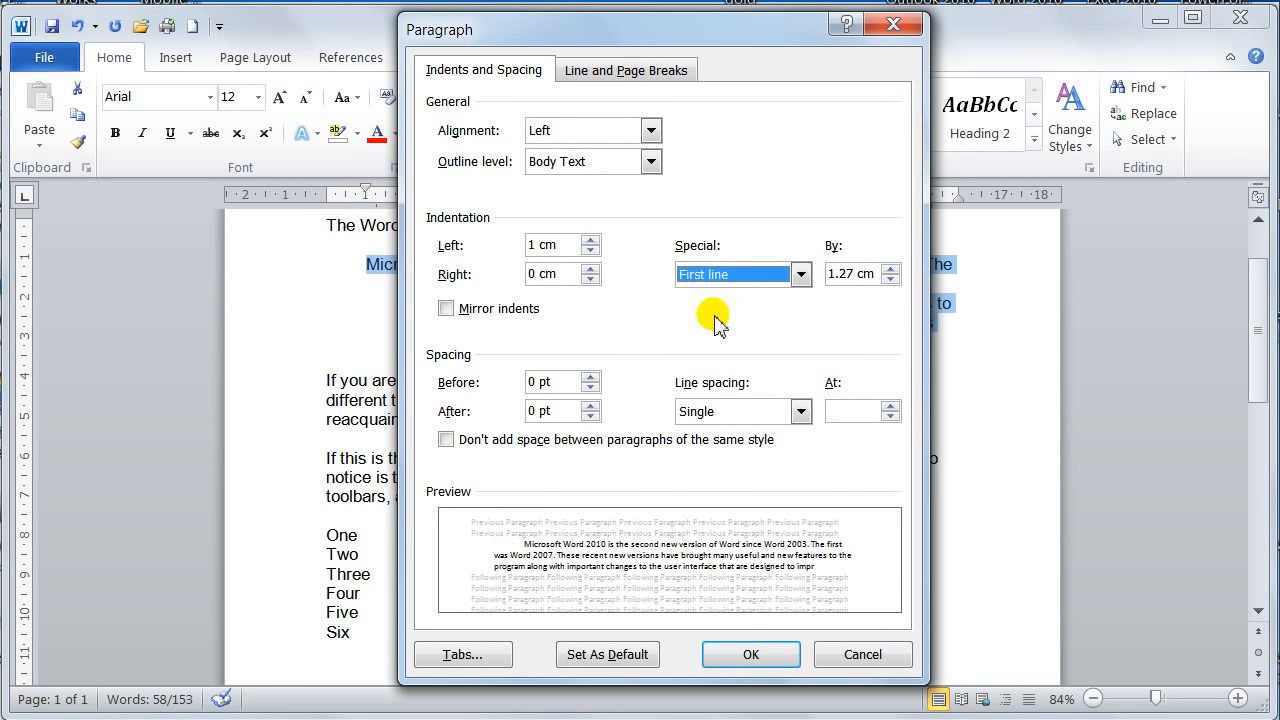
click(748, 654)
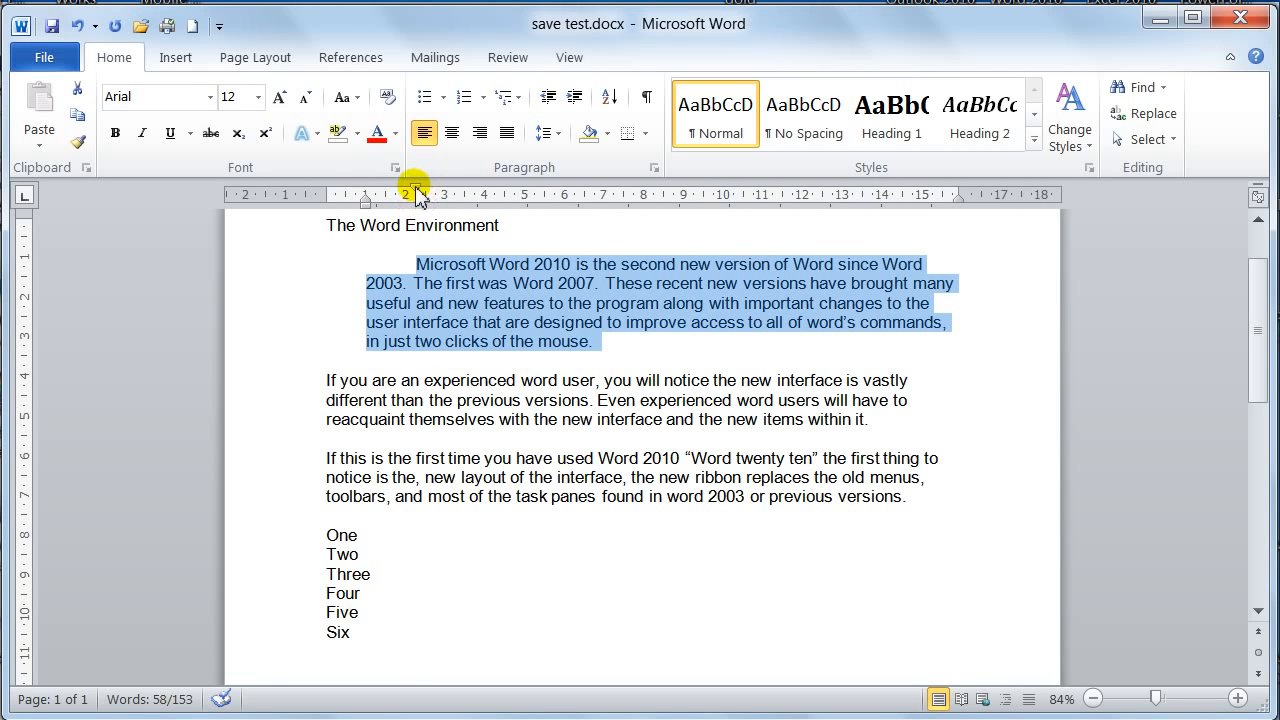
mouse_move(414, 190)
mouse_down()
mouse_move(352, 193)
mouse_move(408, 212)
mouse_move(364, 214)
mouse_up()
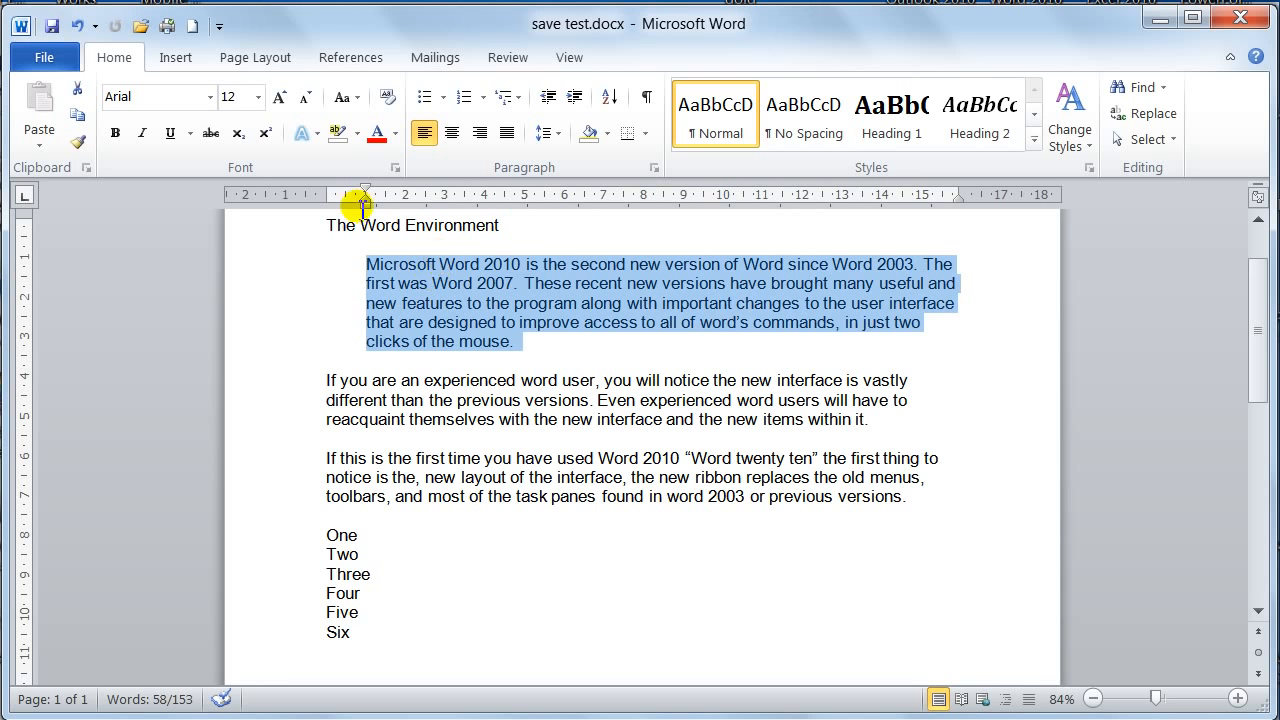
mouse_move(365, 205)
mouse_down()
mouse_move(314, 200)
mouse_move(326, 200)
mouse_up()
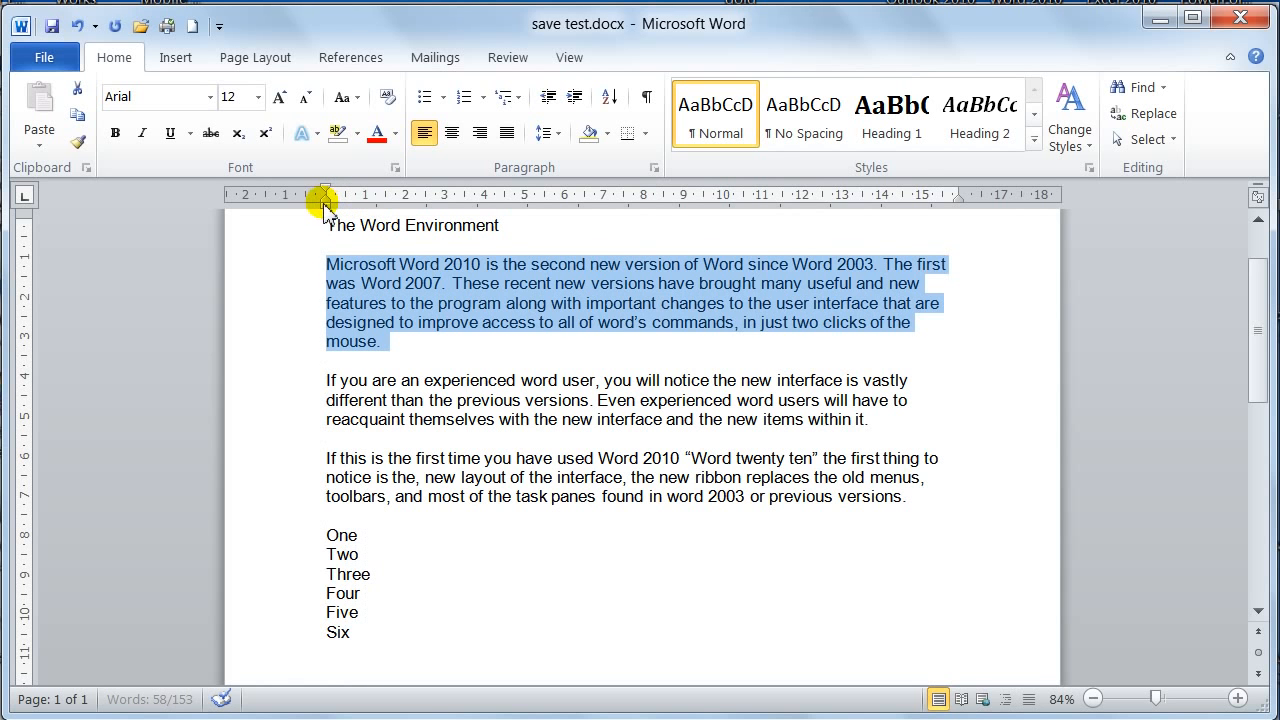
Review the line spacing options for the selected paragraph, and set its spacing before to 12 pt
click(653, 168)
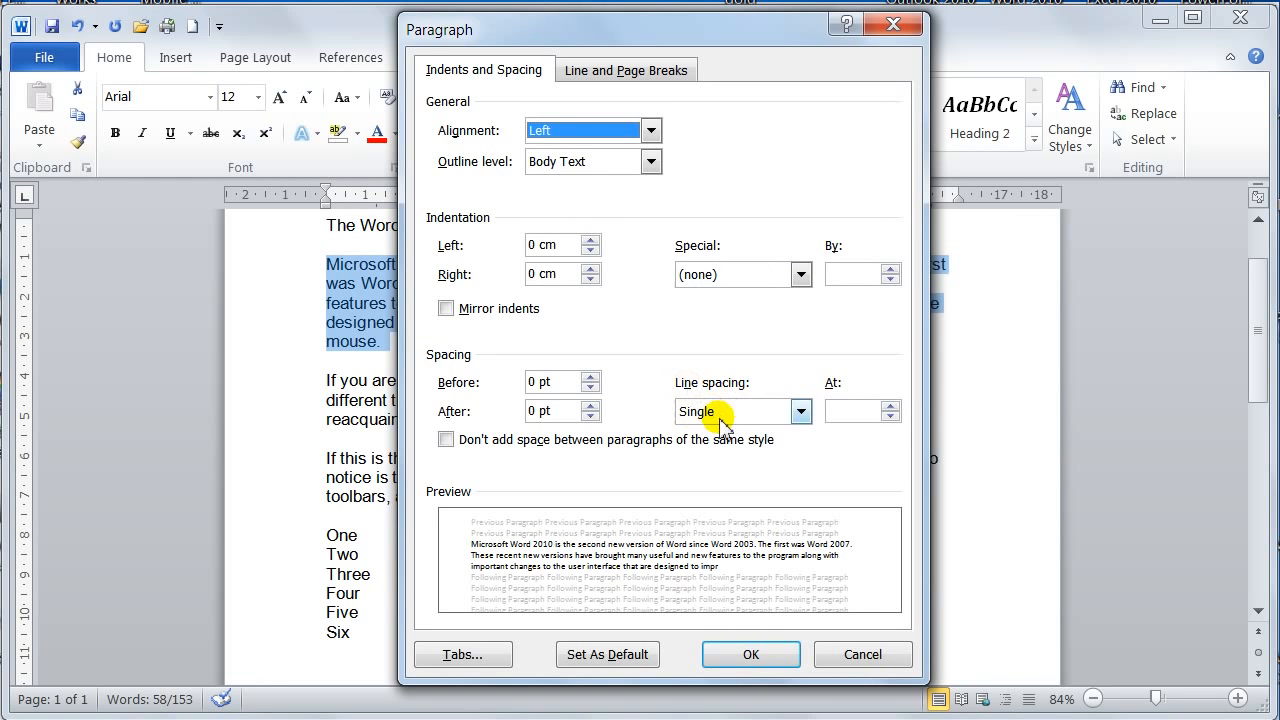
click(800, 411)
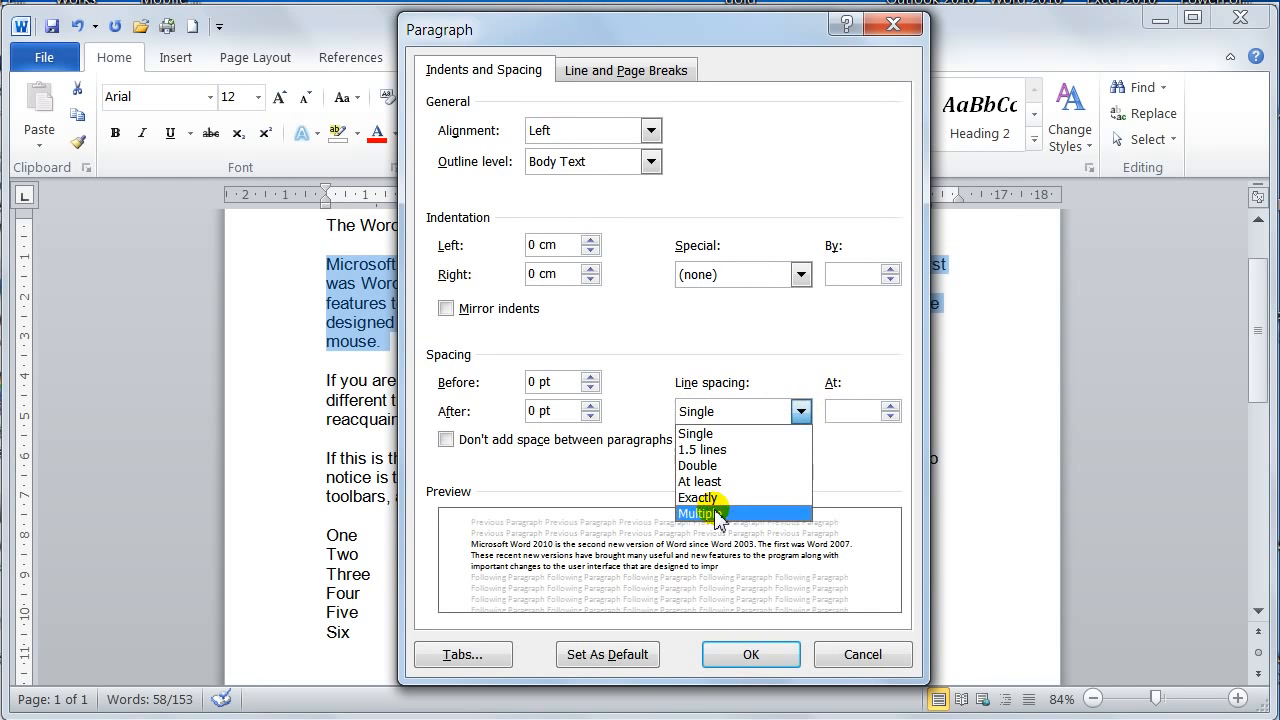
click(801, 412)
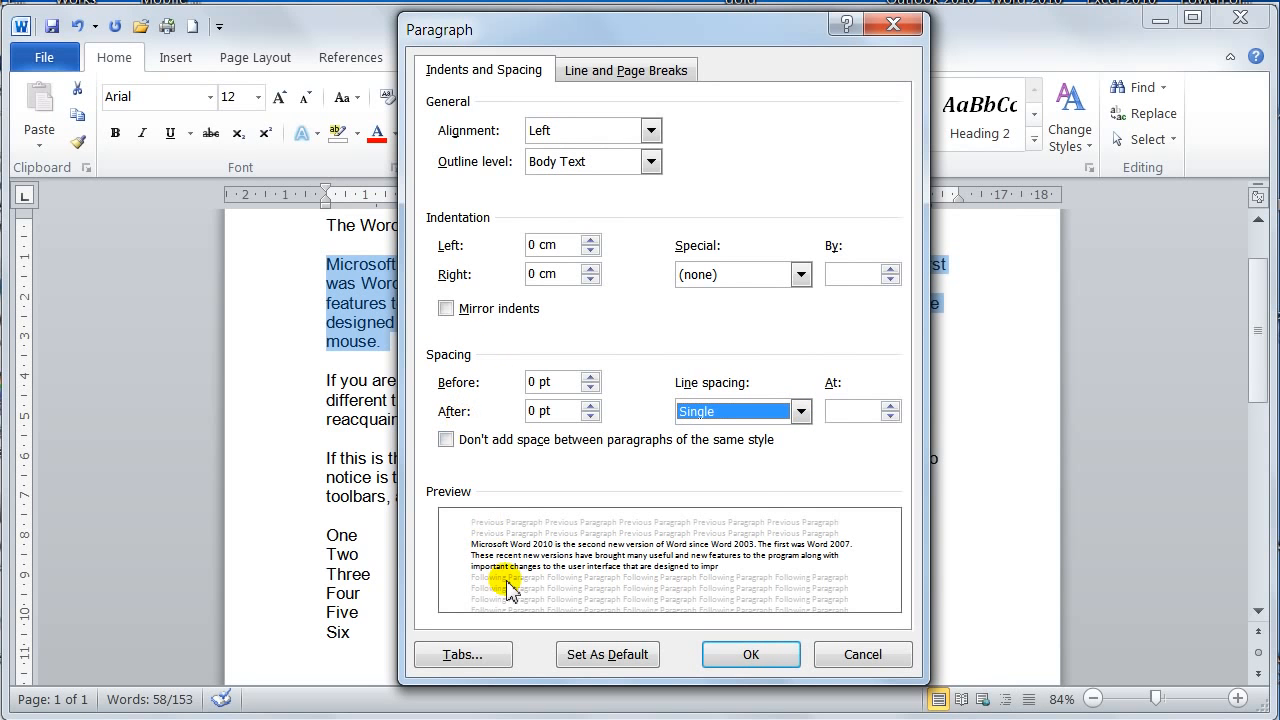
click(590, 388)
click(592, 379)
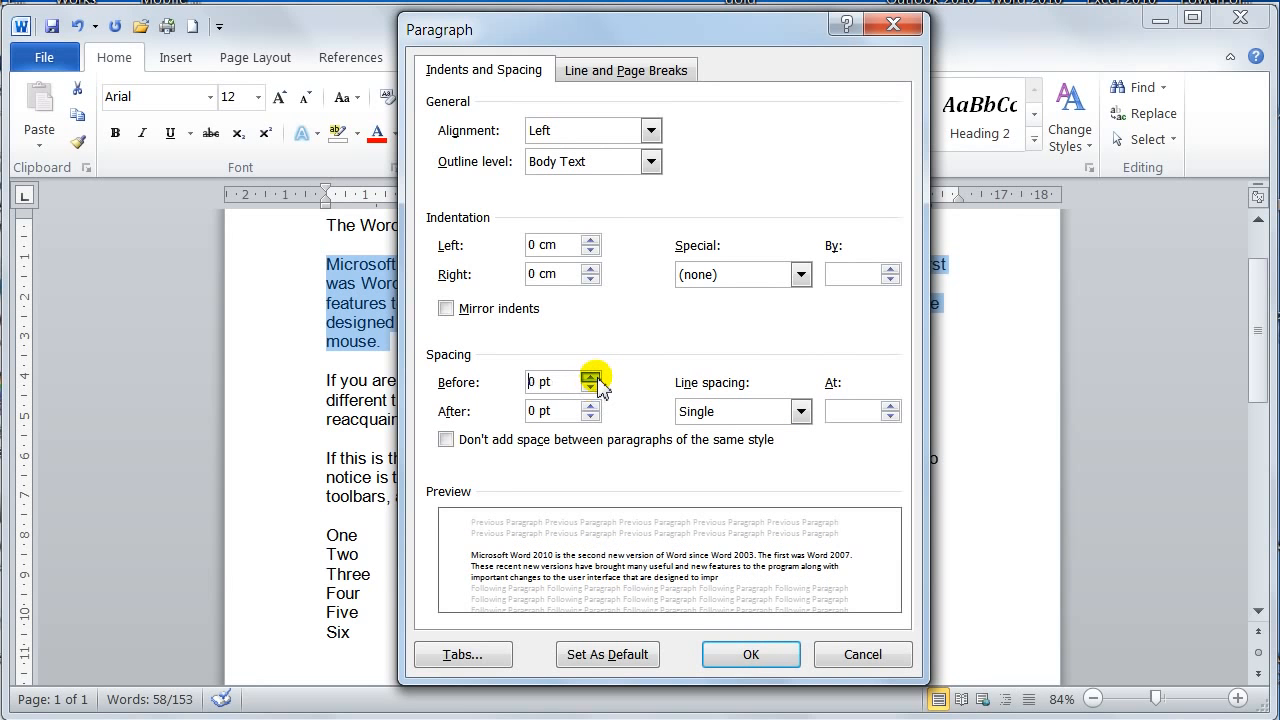
click(594, 386)
click(594, 386)
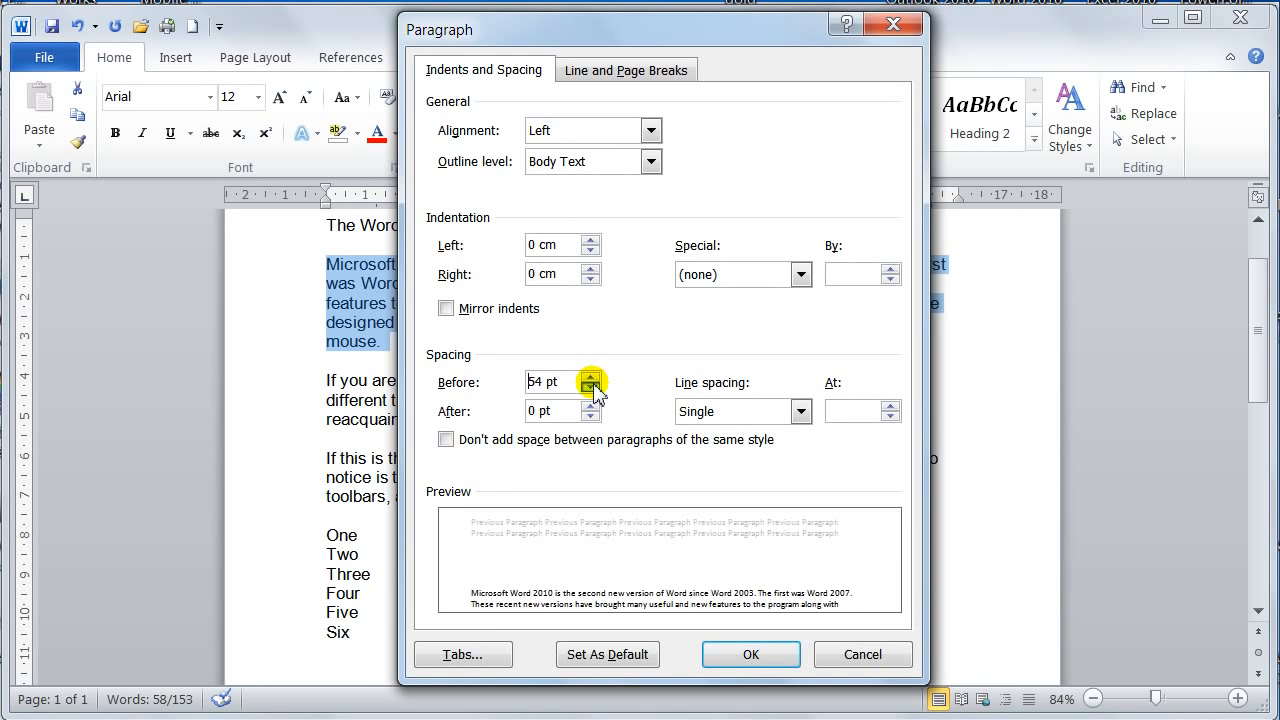
click(594, 386)
click(594, 386)
click(591, 387)
click(591, 387)
click(591, 387)
click(591, 387)
click(591, 387)
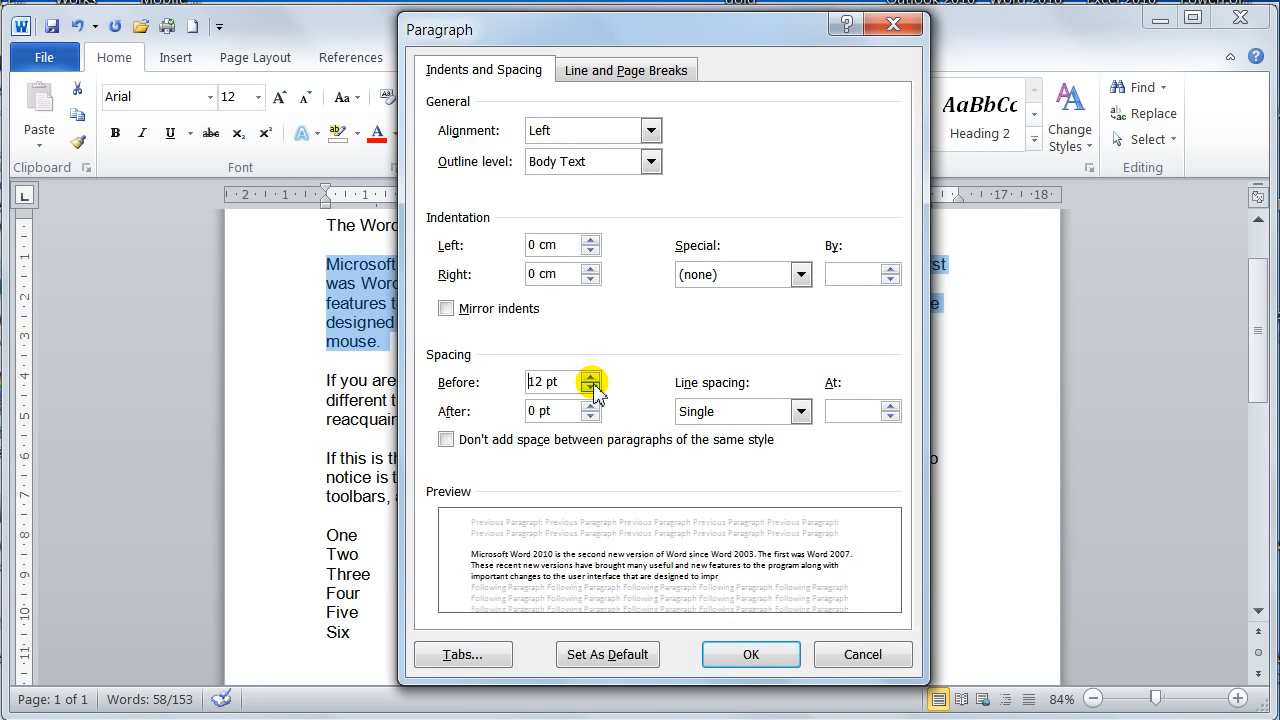
click(591, 387)
click(591, 382)
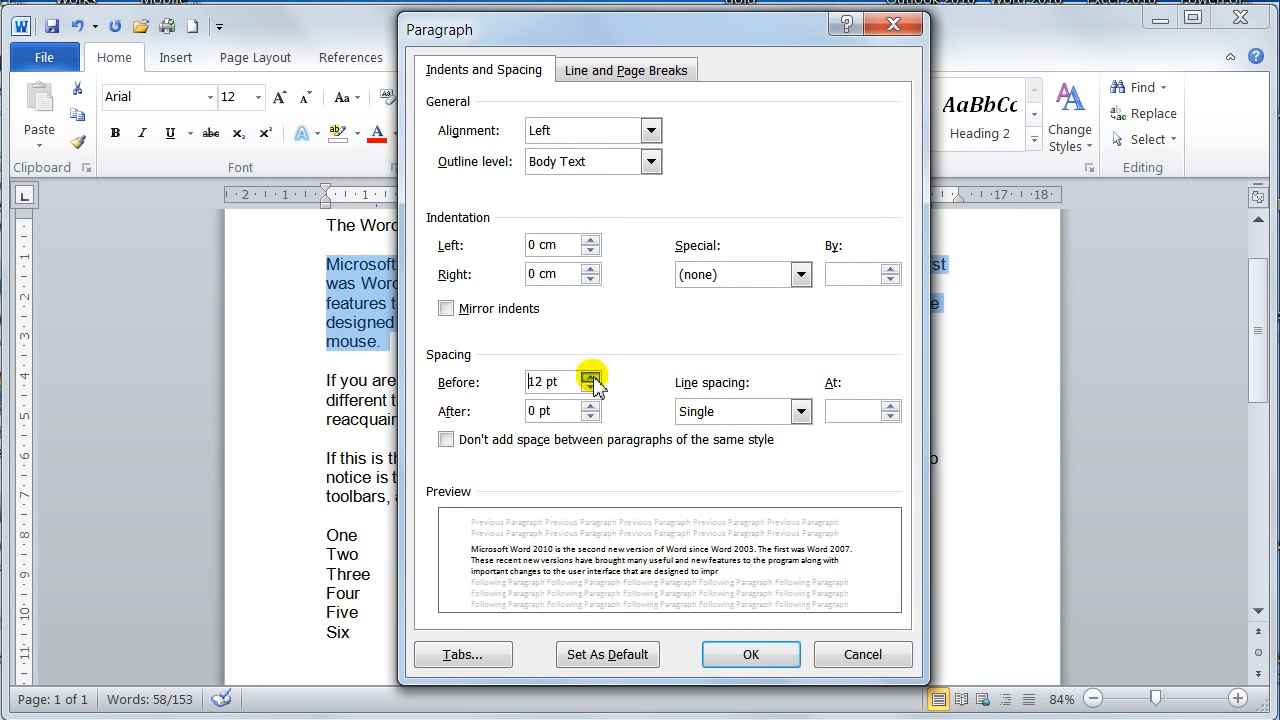
click(530, 382)
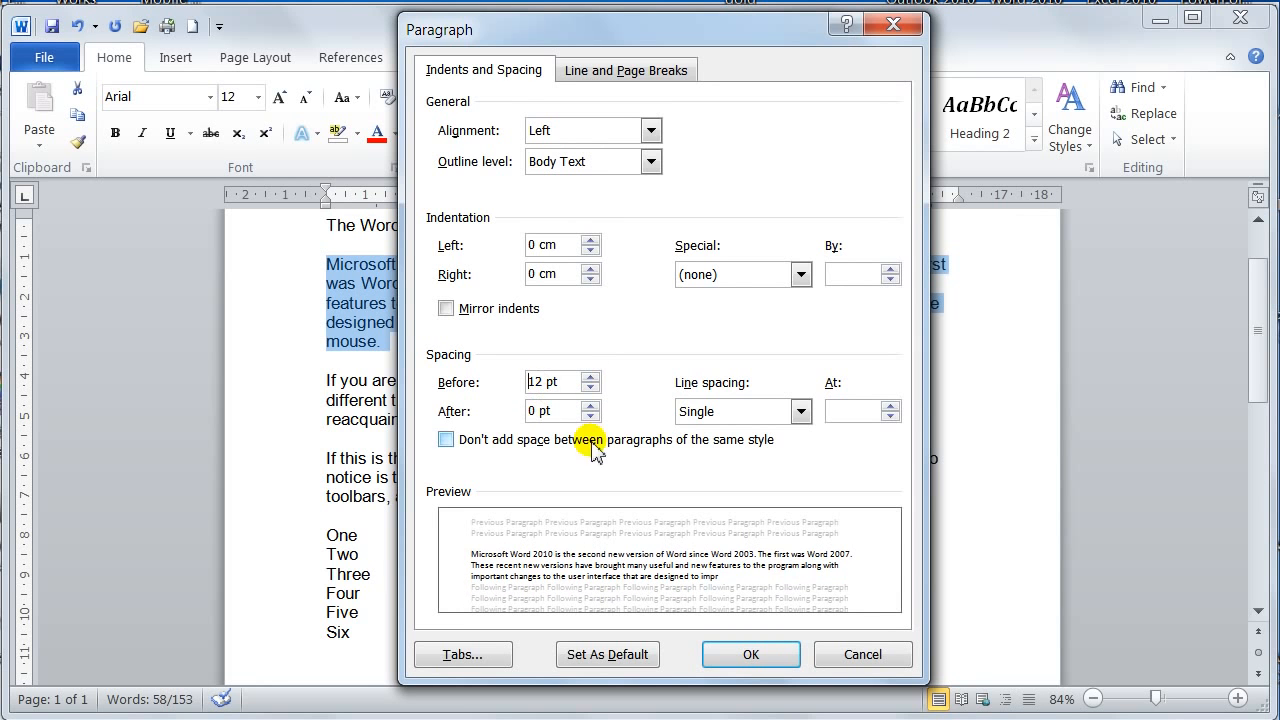
click(748, 655)
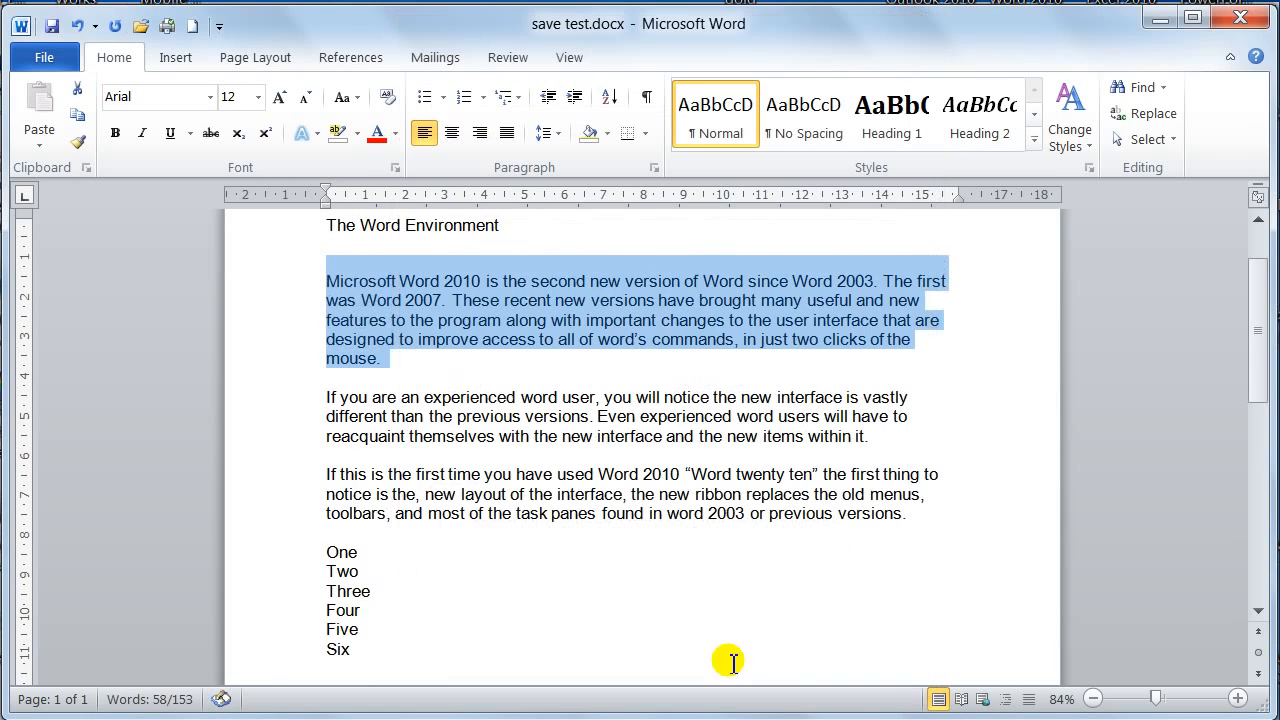
Highlight the title and the blank line beneath it to examine the gap above the first body paragraph
click(476, 248)
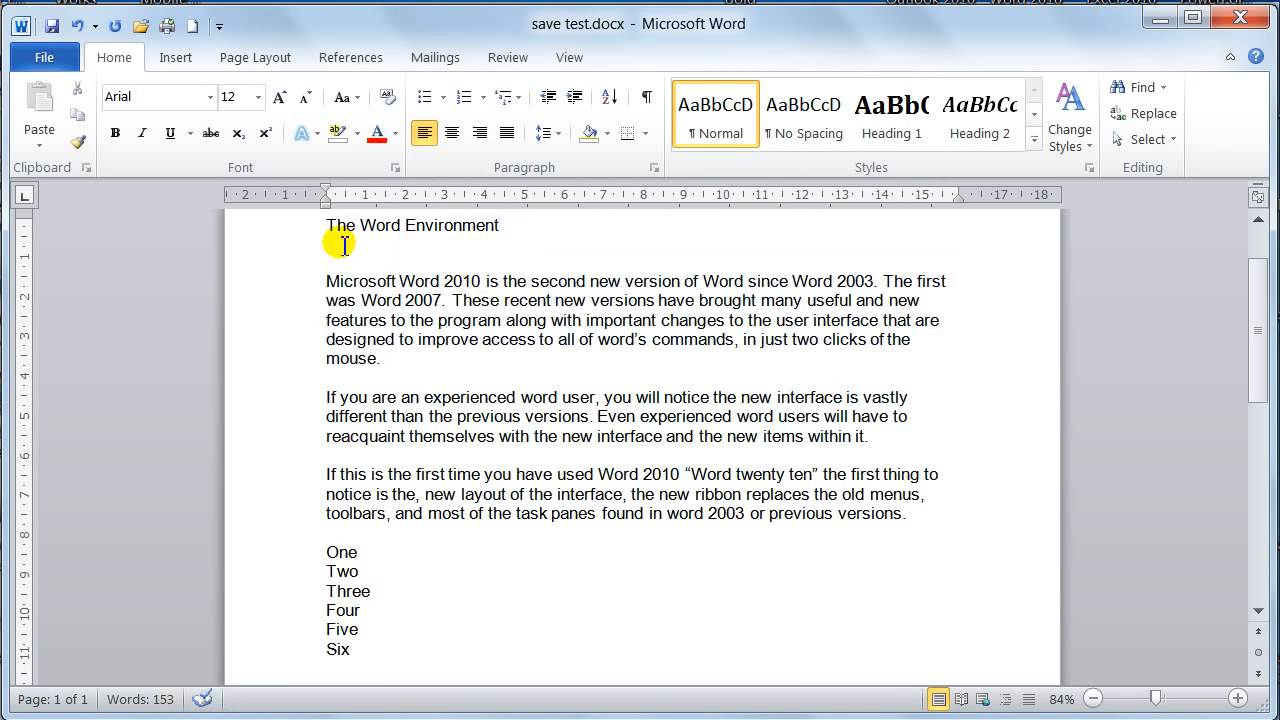
drag(327, 236, 329, 246)
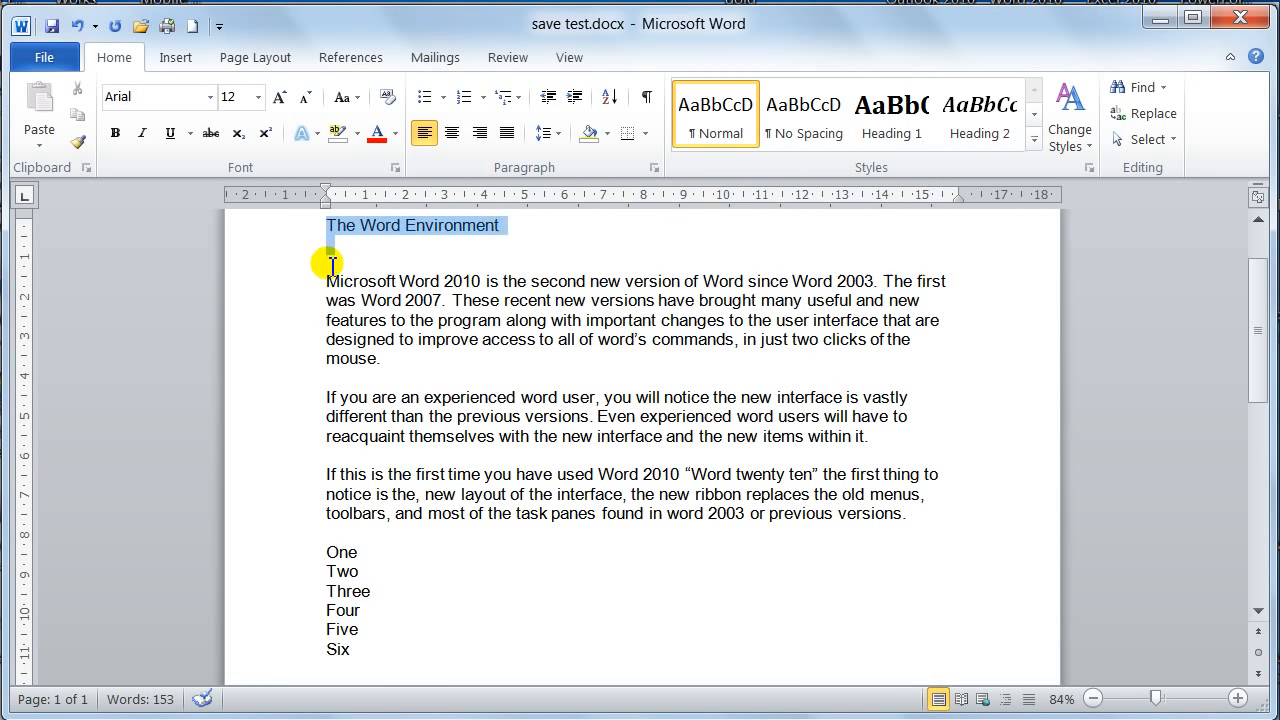
drag(335, 290, 329, 229)
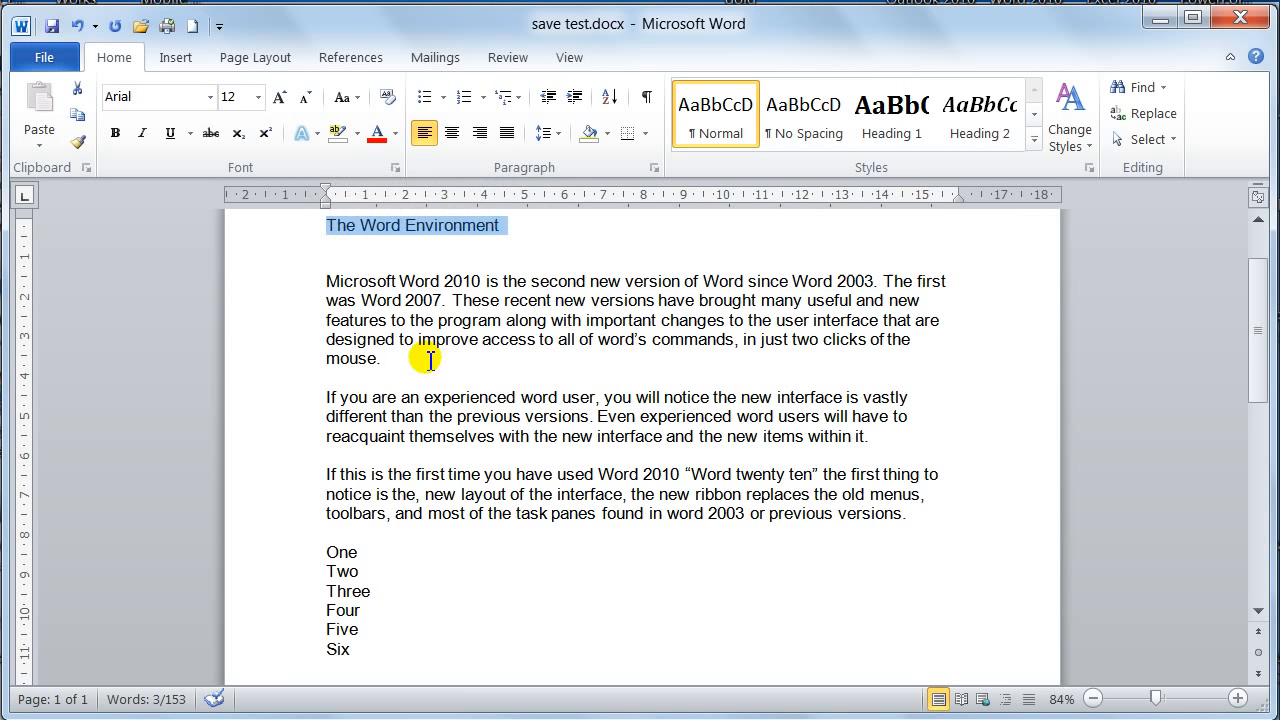
Set the first body paragraph's spacing before to Auto and apply it
click(481, 281)
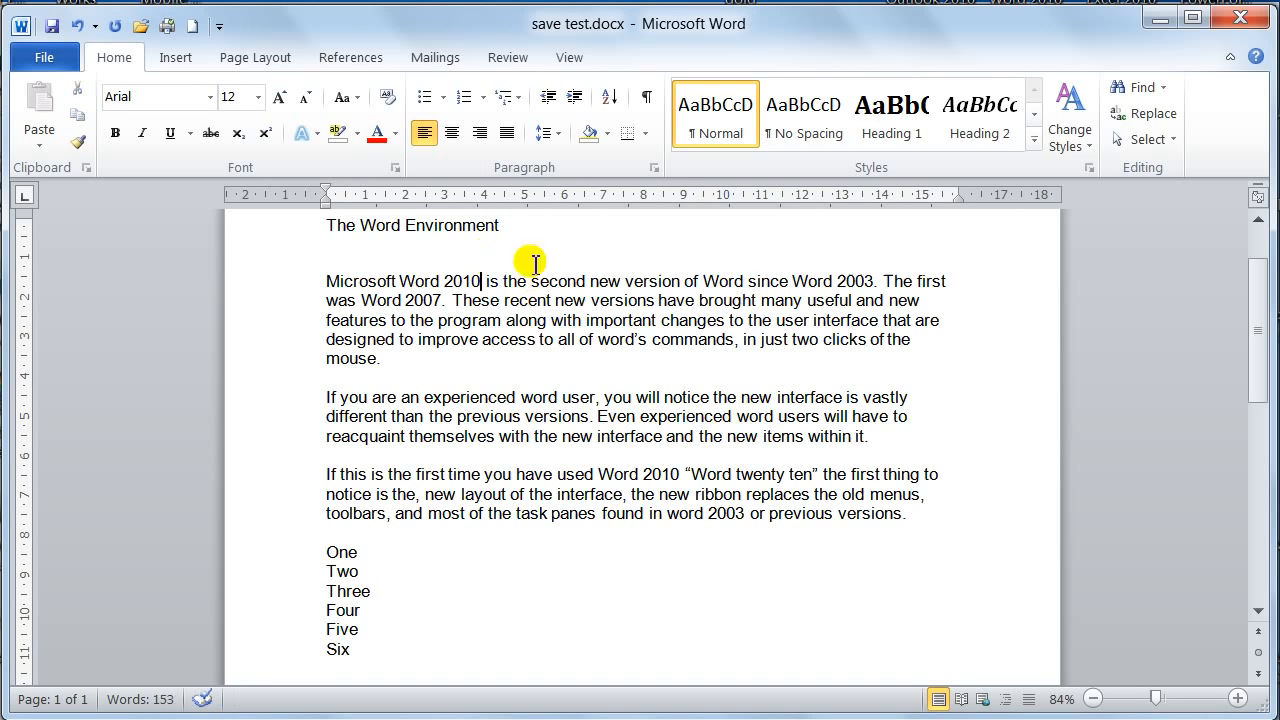
click(655, 168)
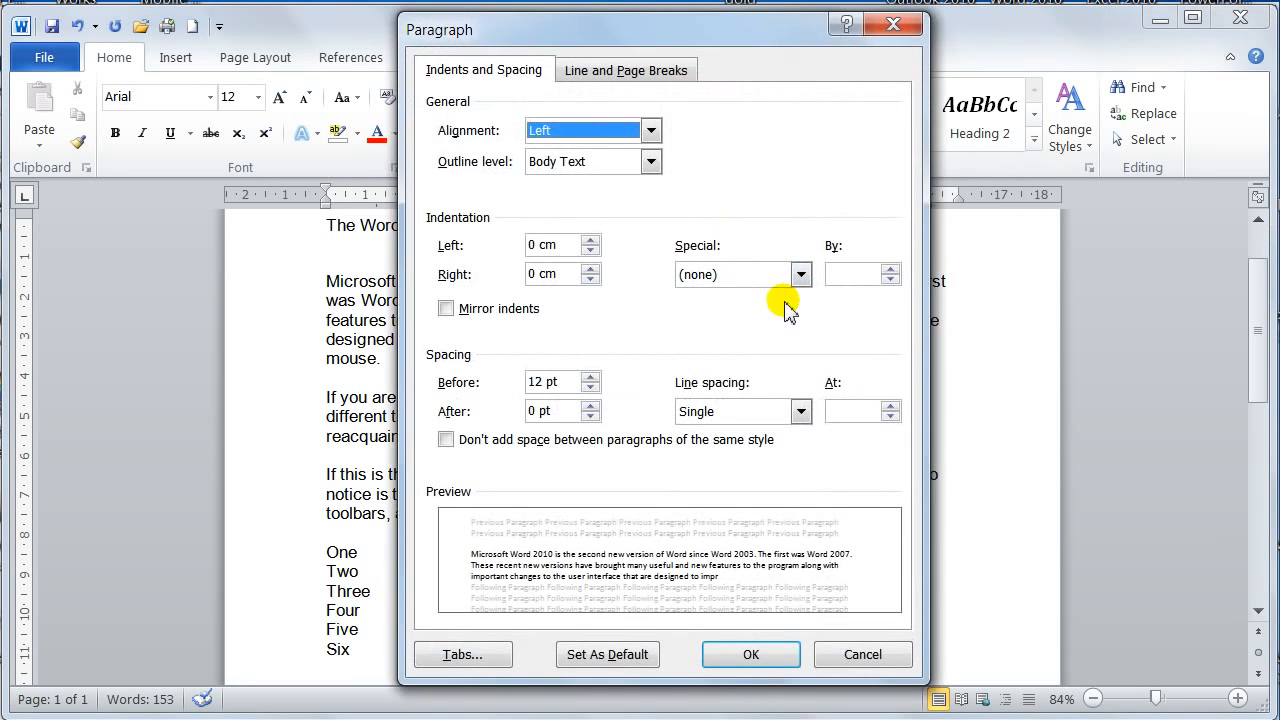
drag(676, 36, 972, 63)
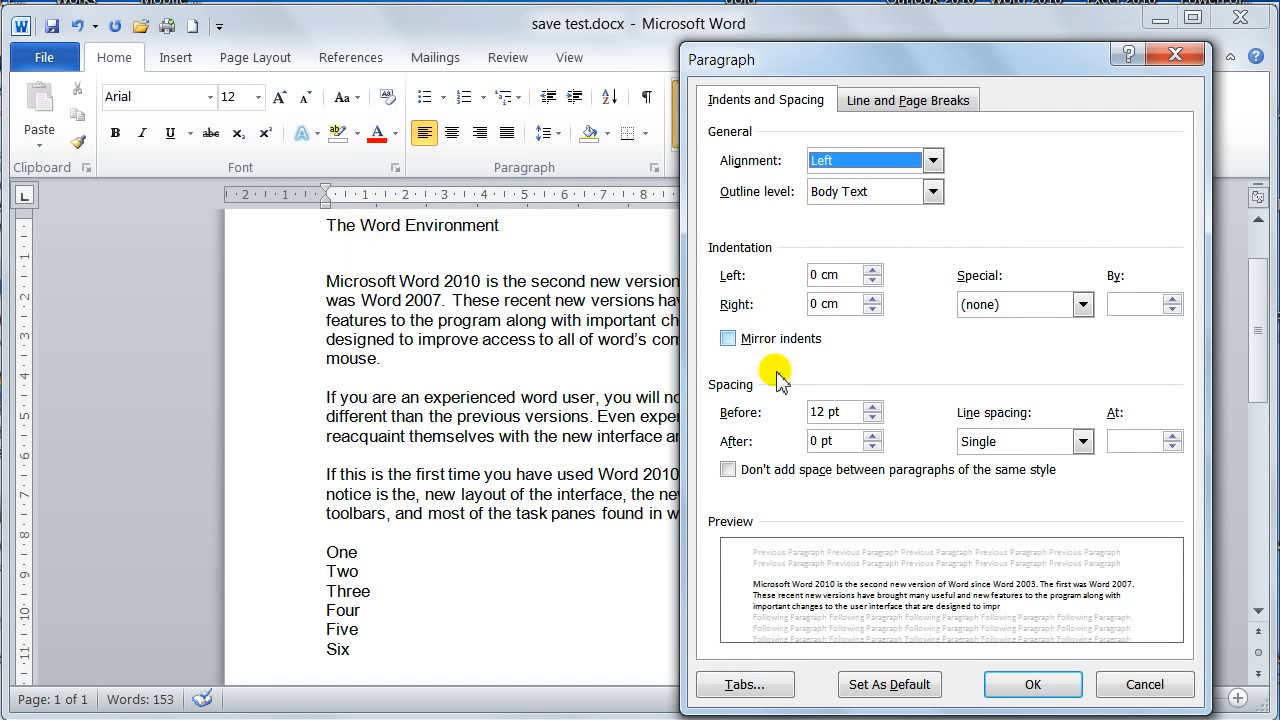
click(873, 418)
click(873, 418)
click(873, 418)
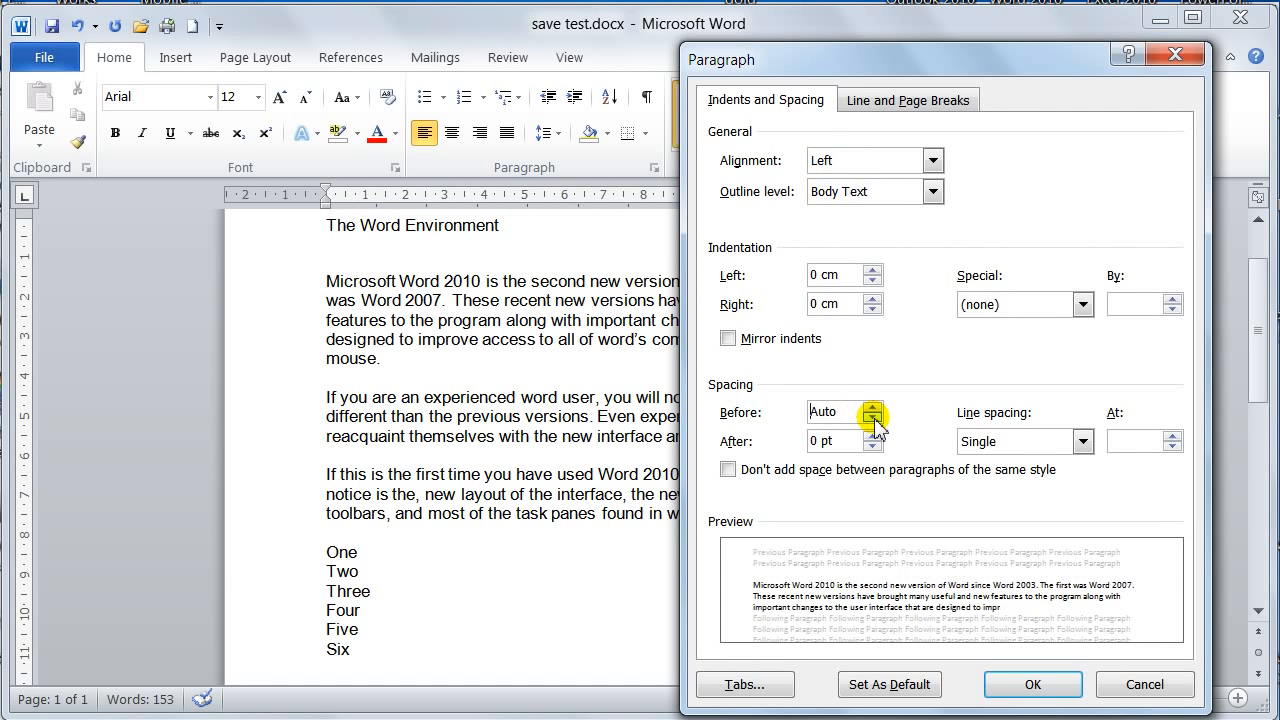
click(1040, 688)
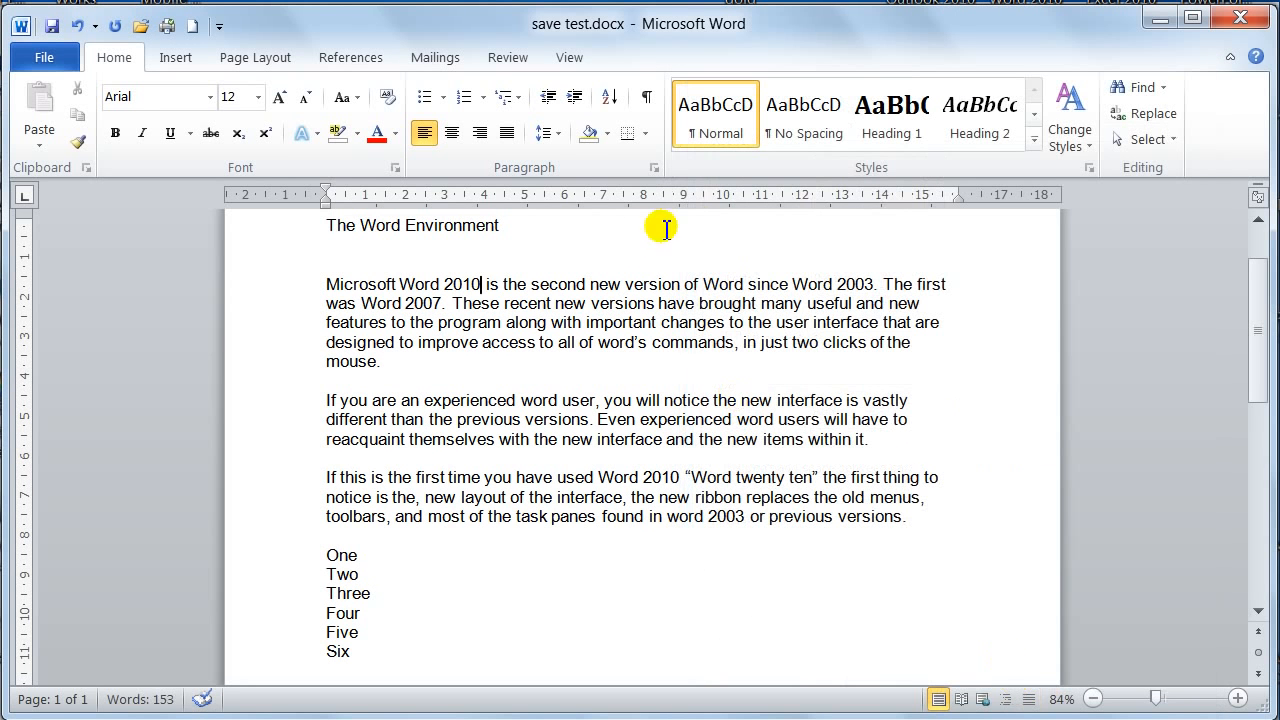
Set the spacing before to 0 pt for the title, the blank line and the first body paragraph together
drag(309, 229, 306, 360)
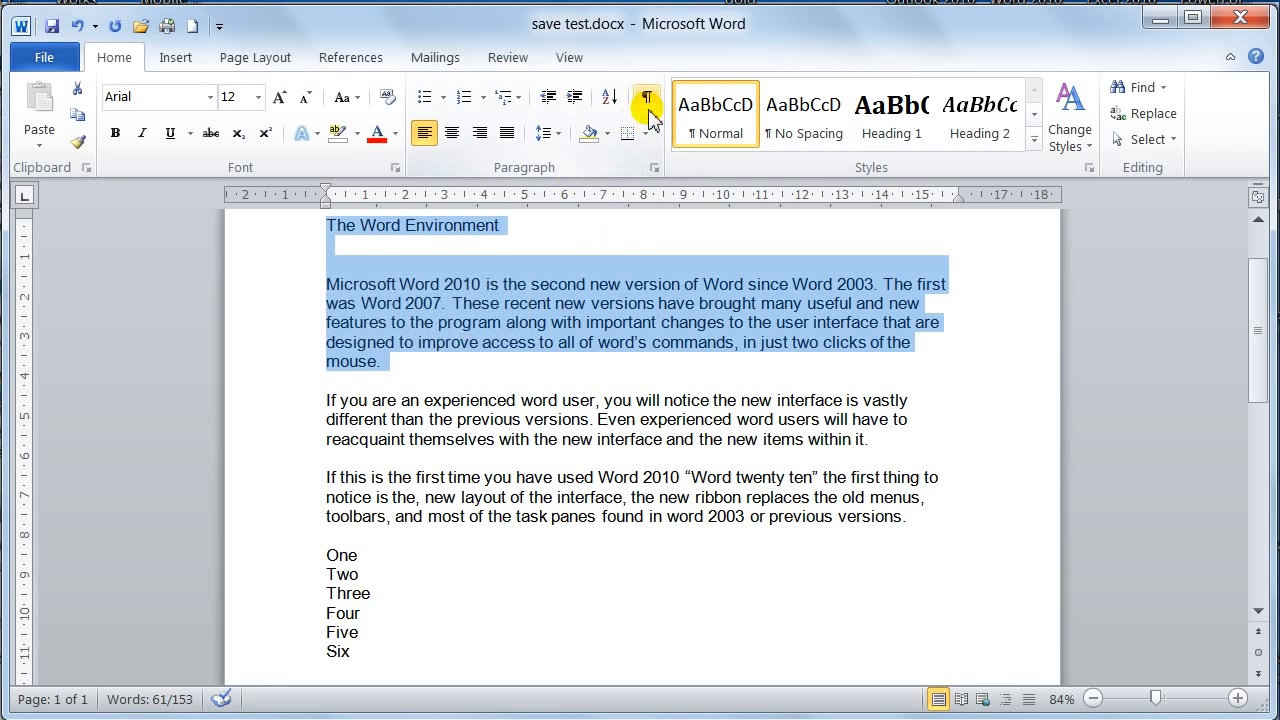
click(654, 167)
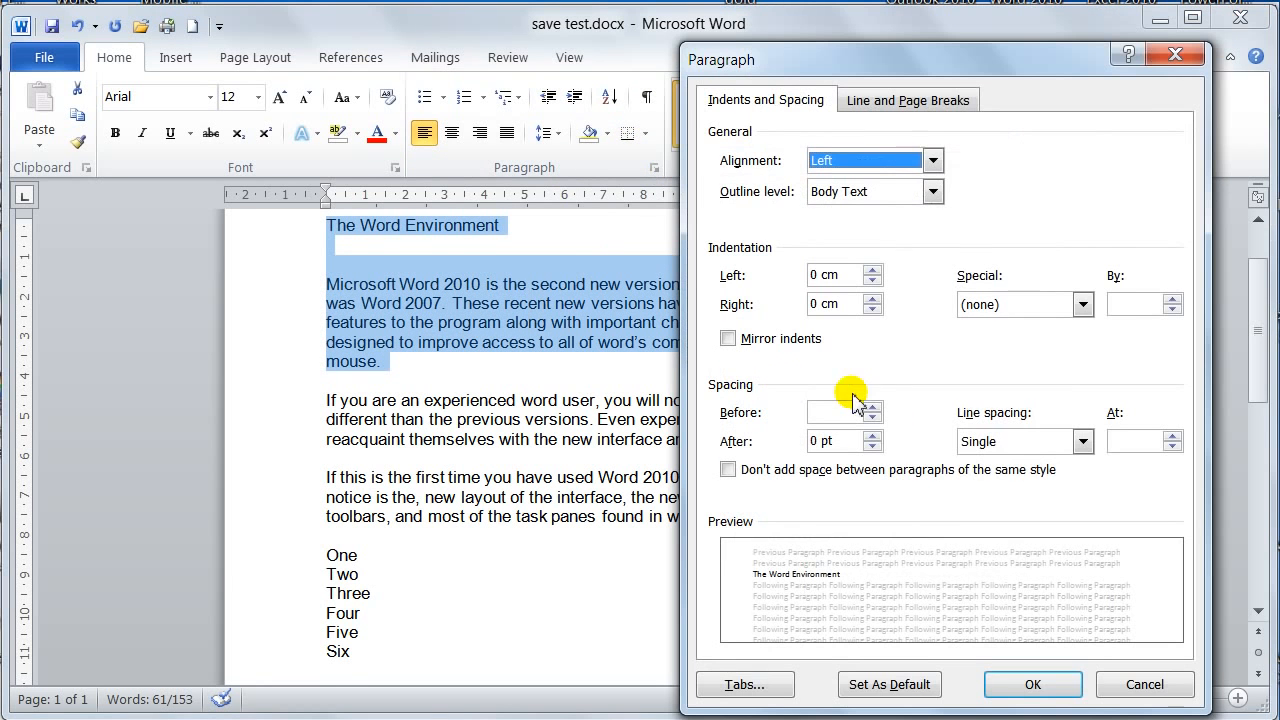
click(874, 418)
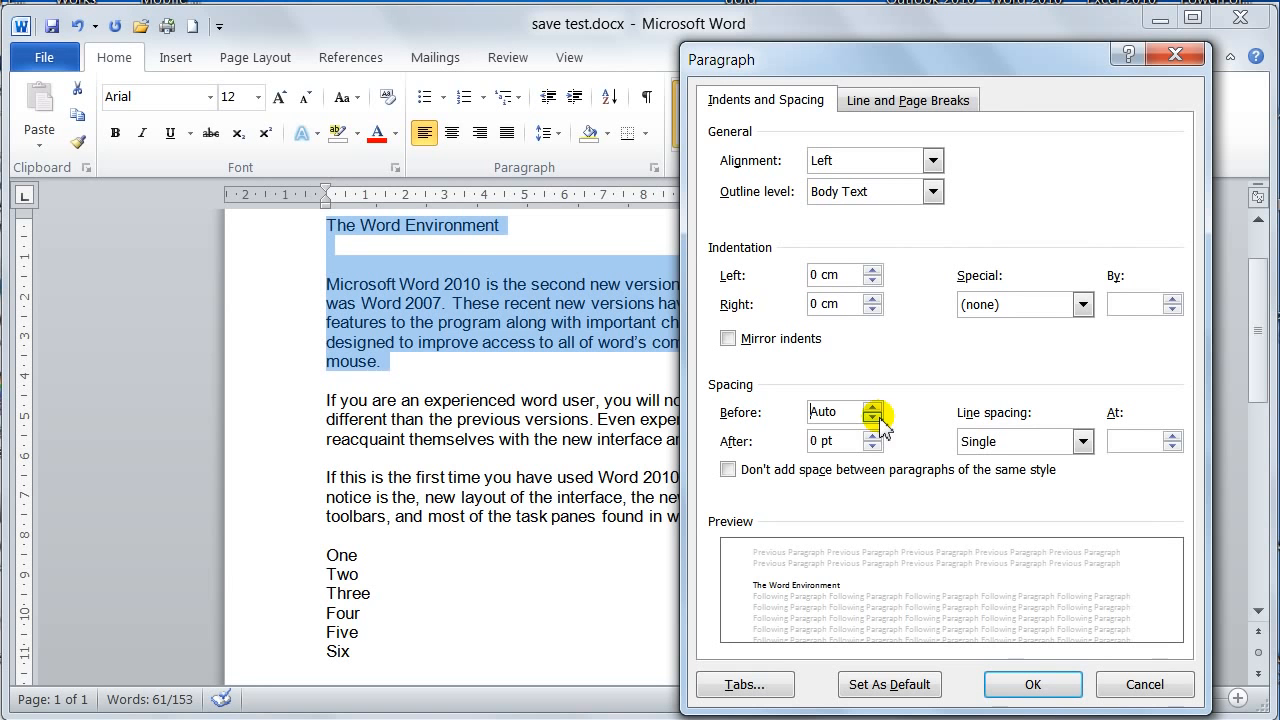
click(872, 409)
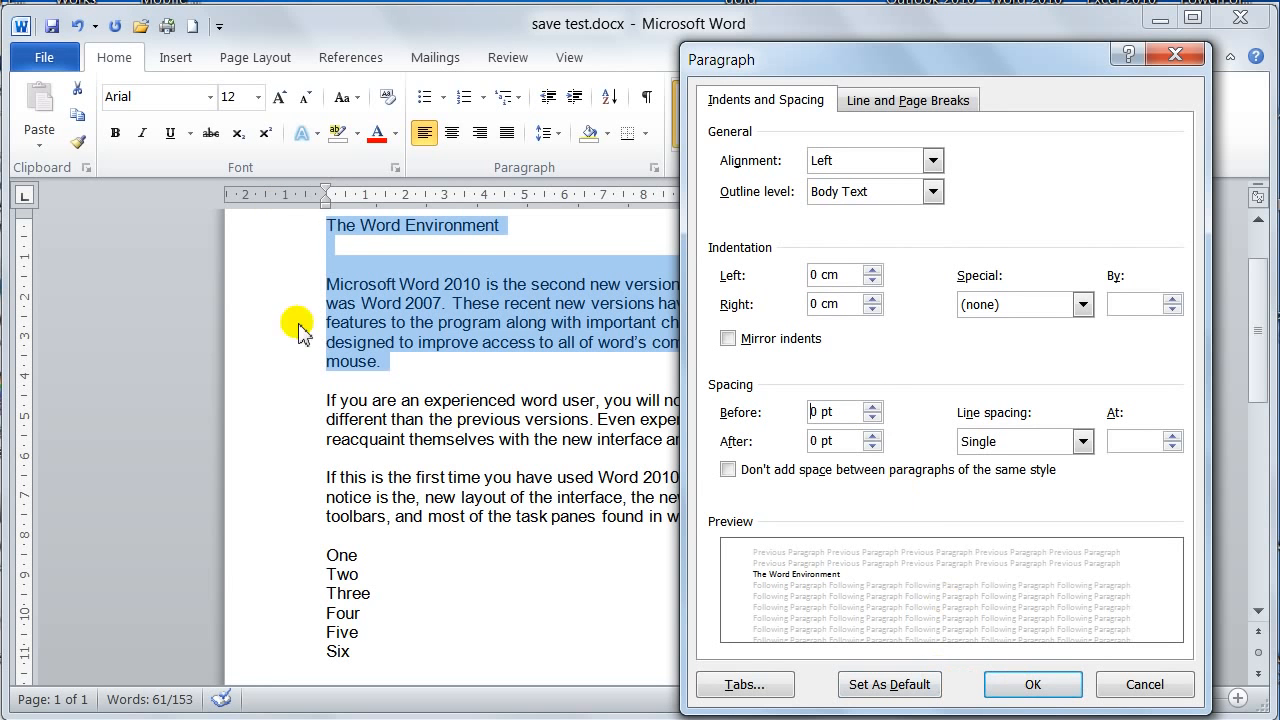
click(1023, 690)
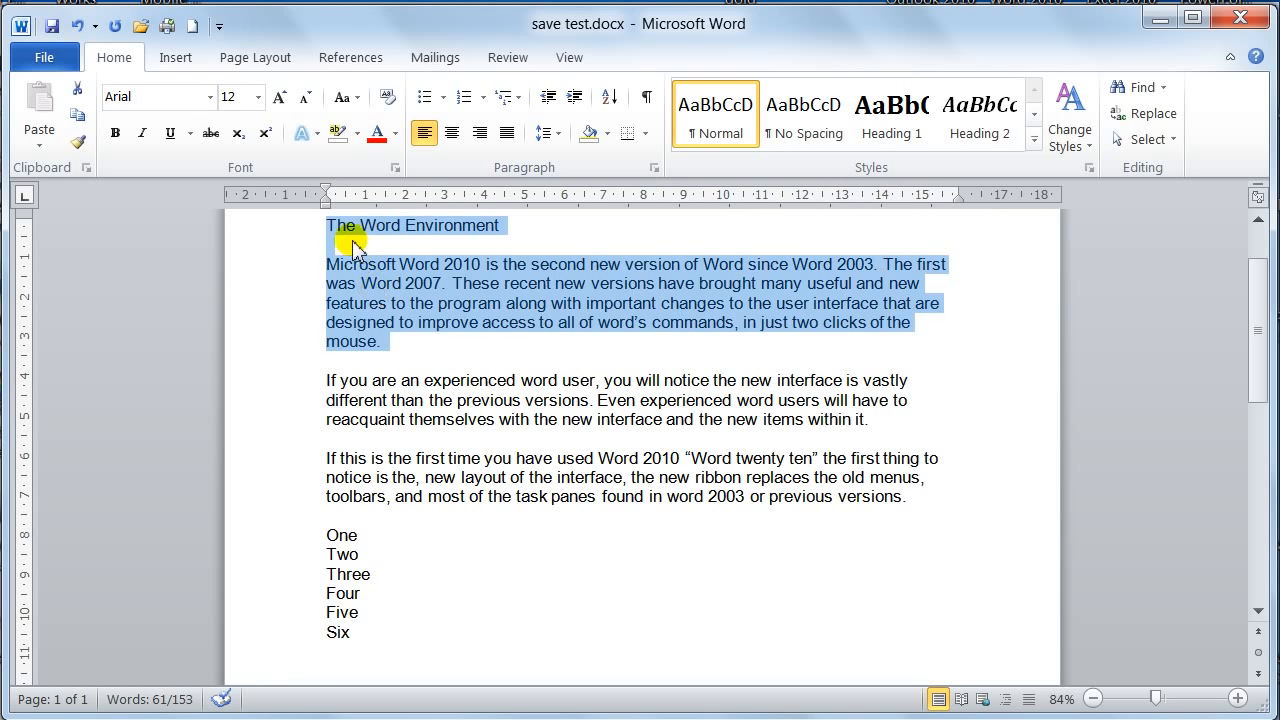
click(352, 249)
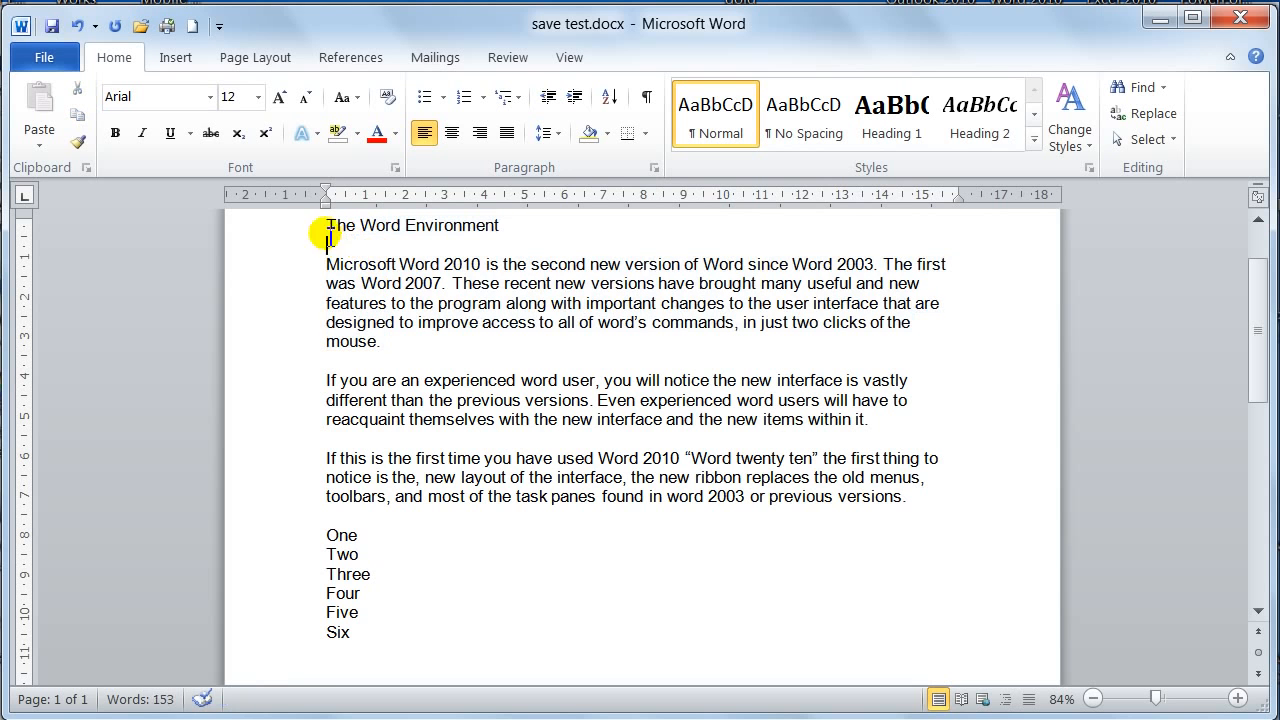
Show the formatting marks and delete the empty paragraph between the title and the first body paragraph
click(645, 100)
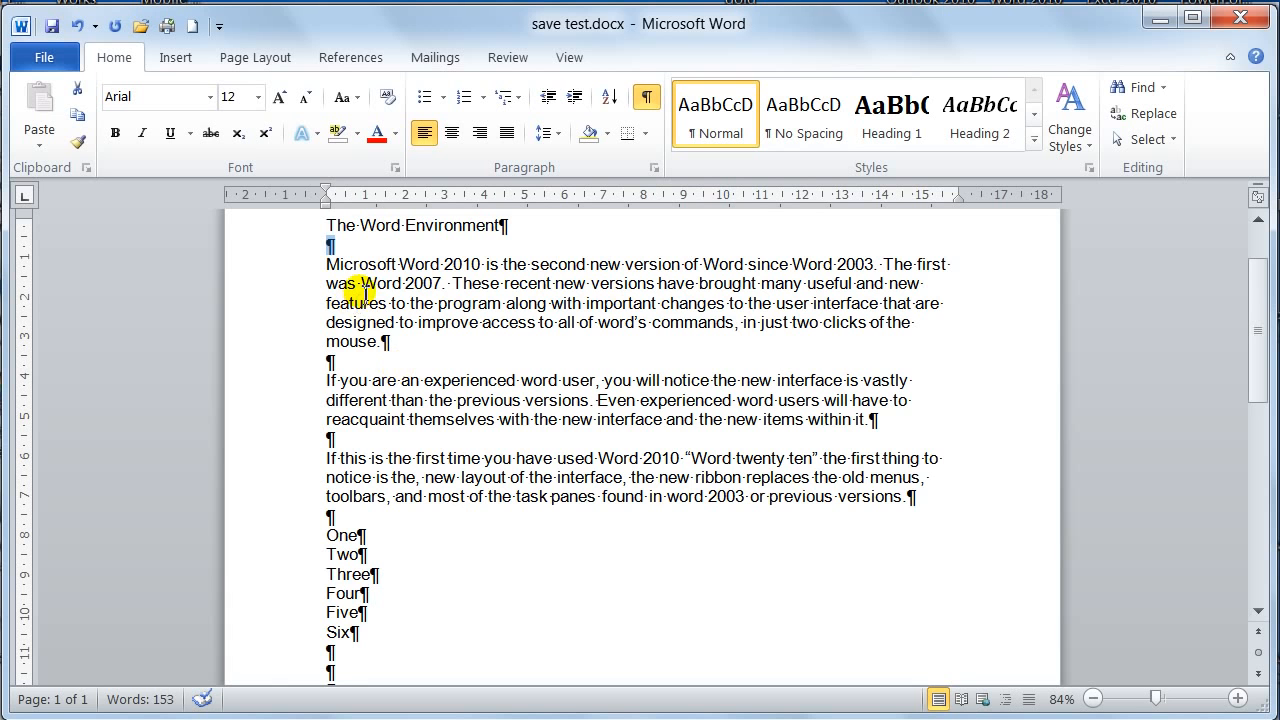
key(Delete)
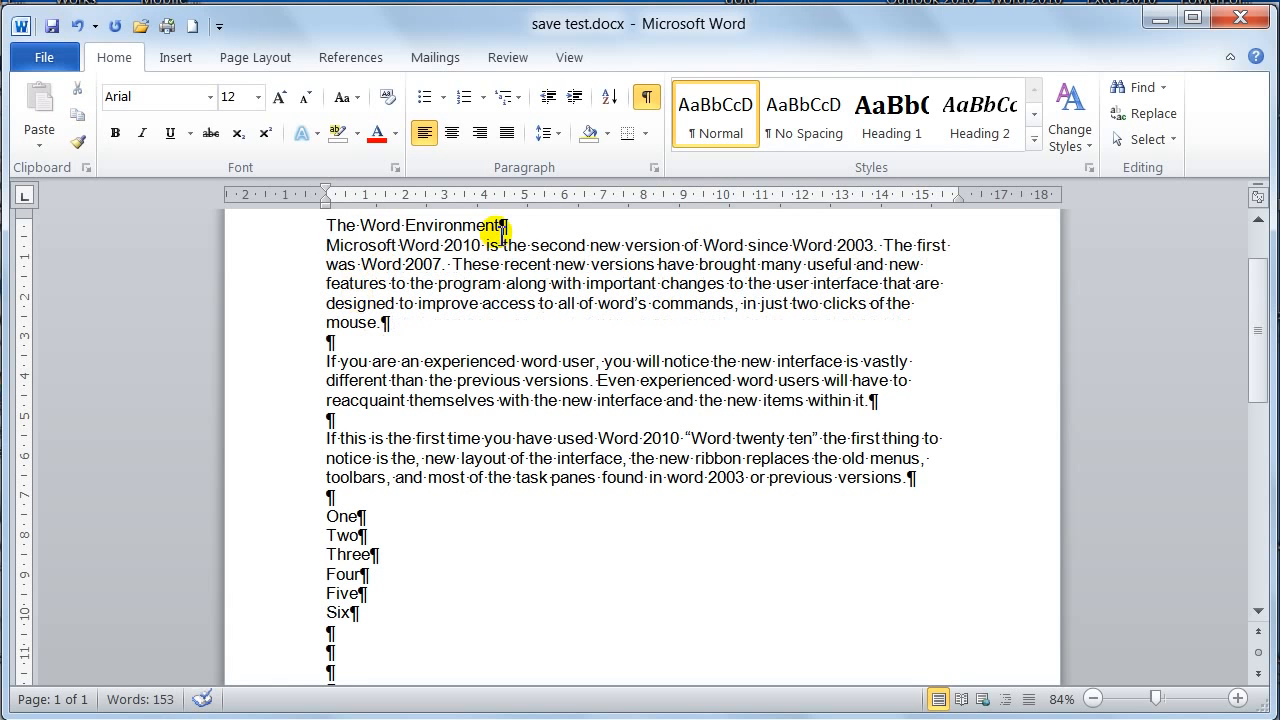
click(502, 226)
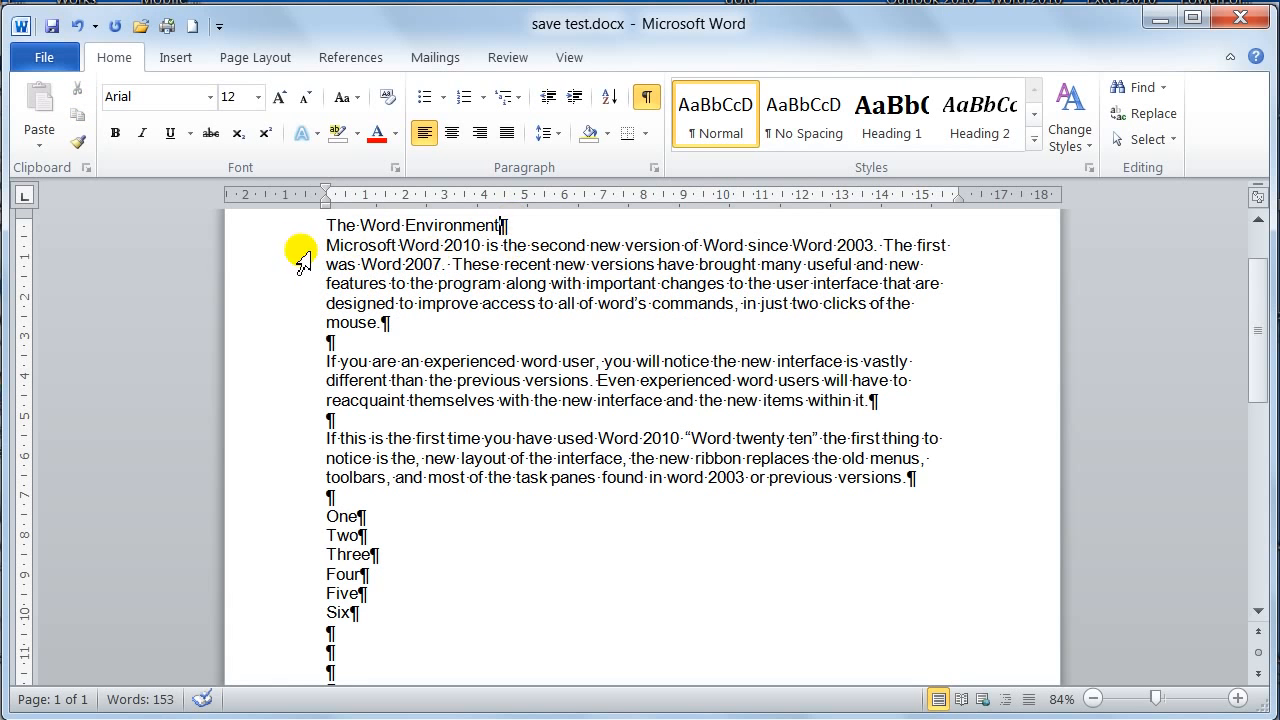
Set the spacing before the first body paragraph to 12 pt and apply it
drag(303, 251, 300, 330)
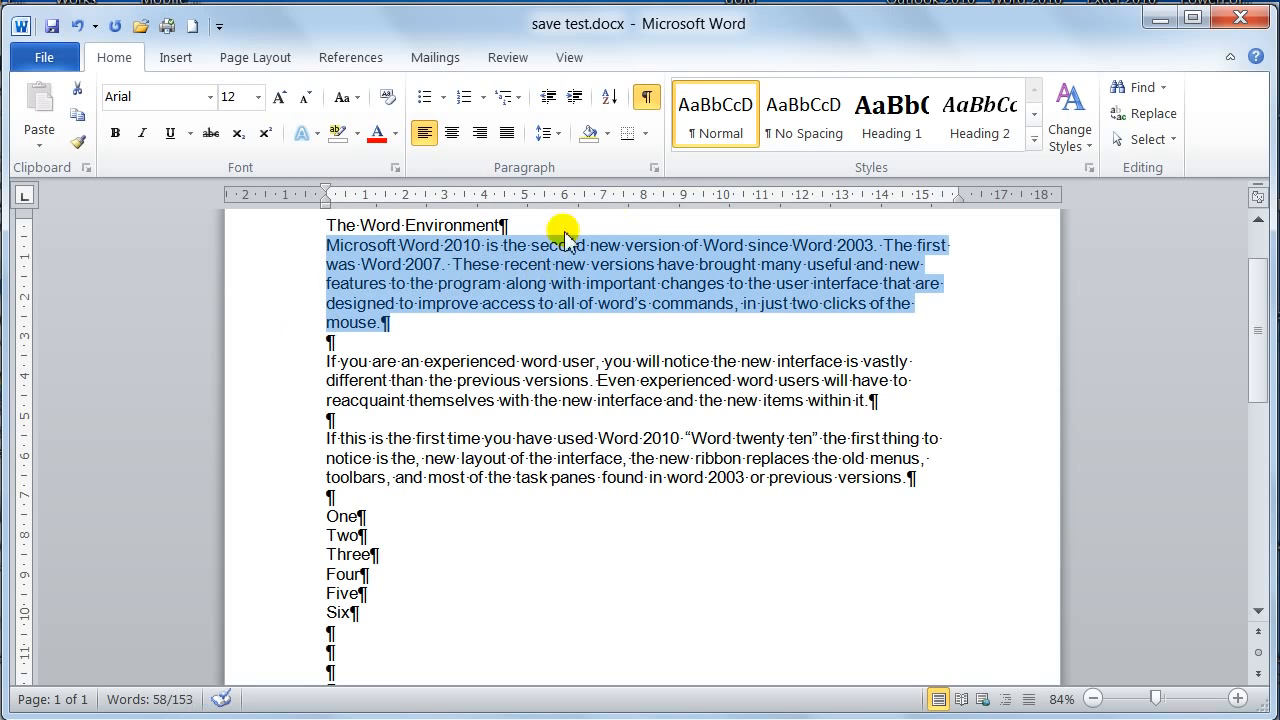
click(654, 167)
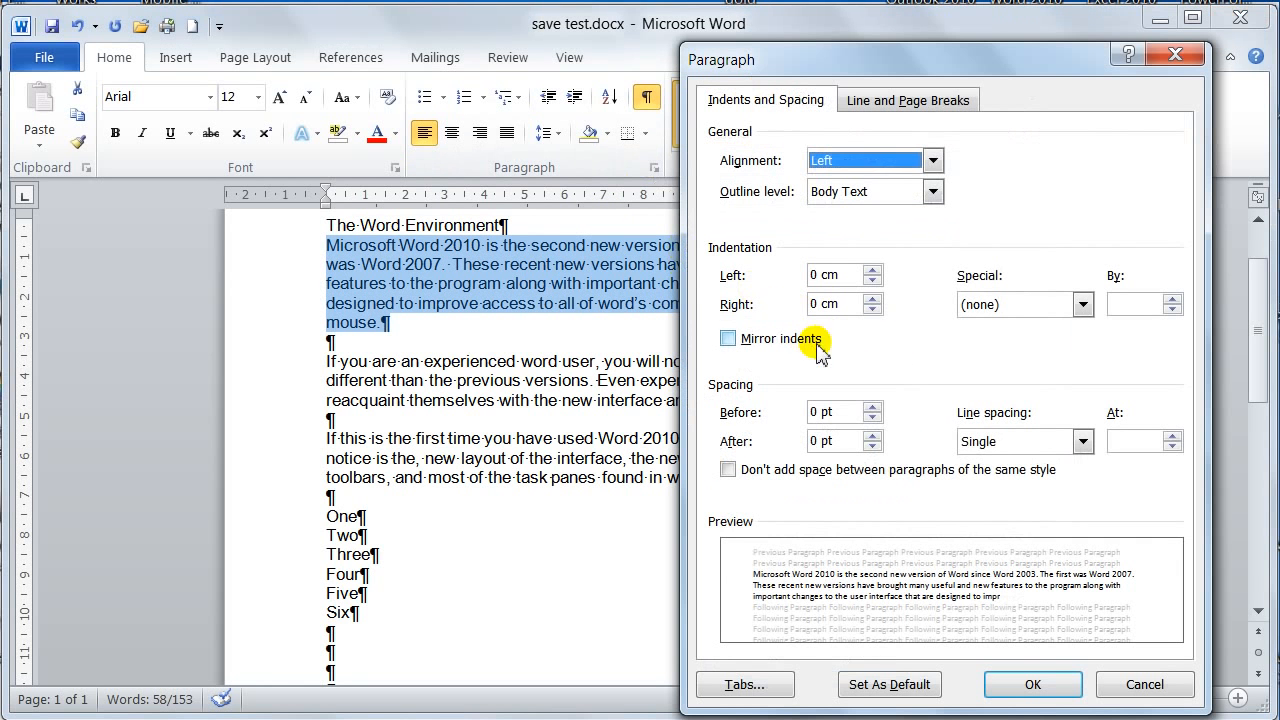
click(872, 408)
click(872, 408)
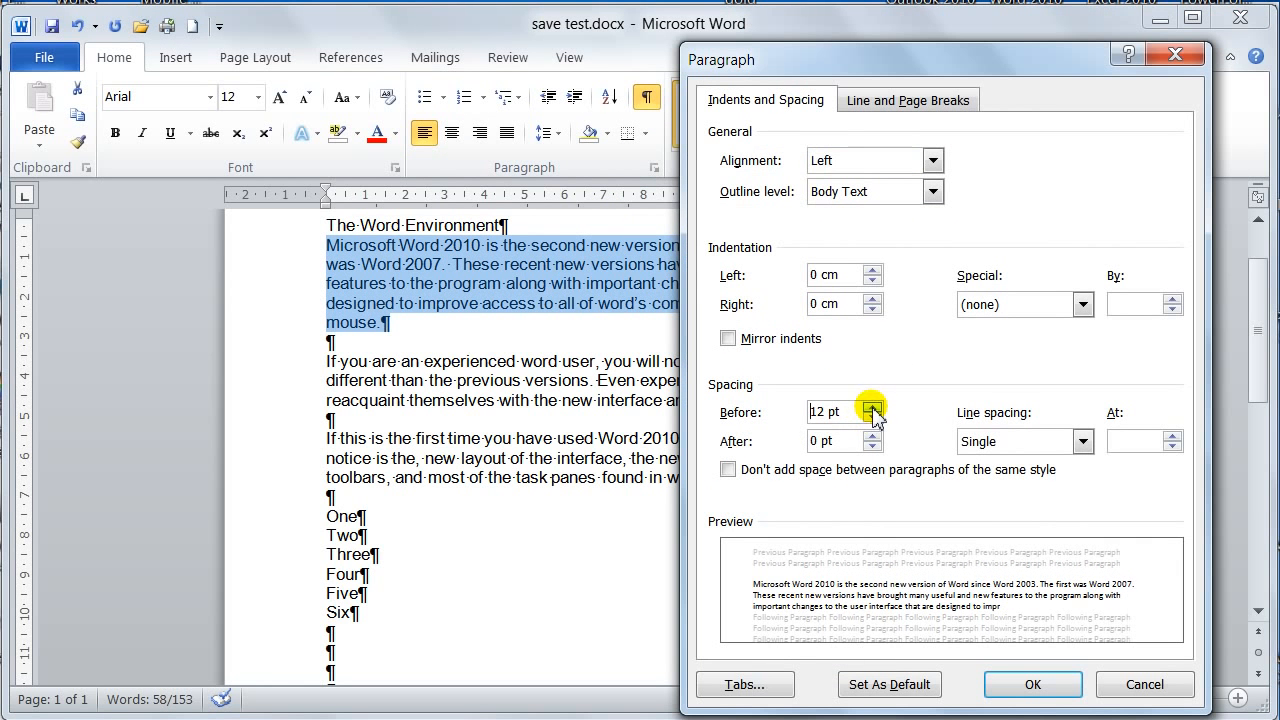
click(1046, 689)
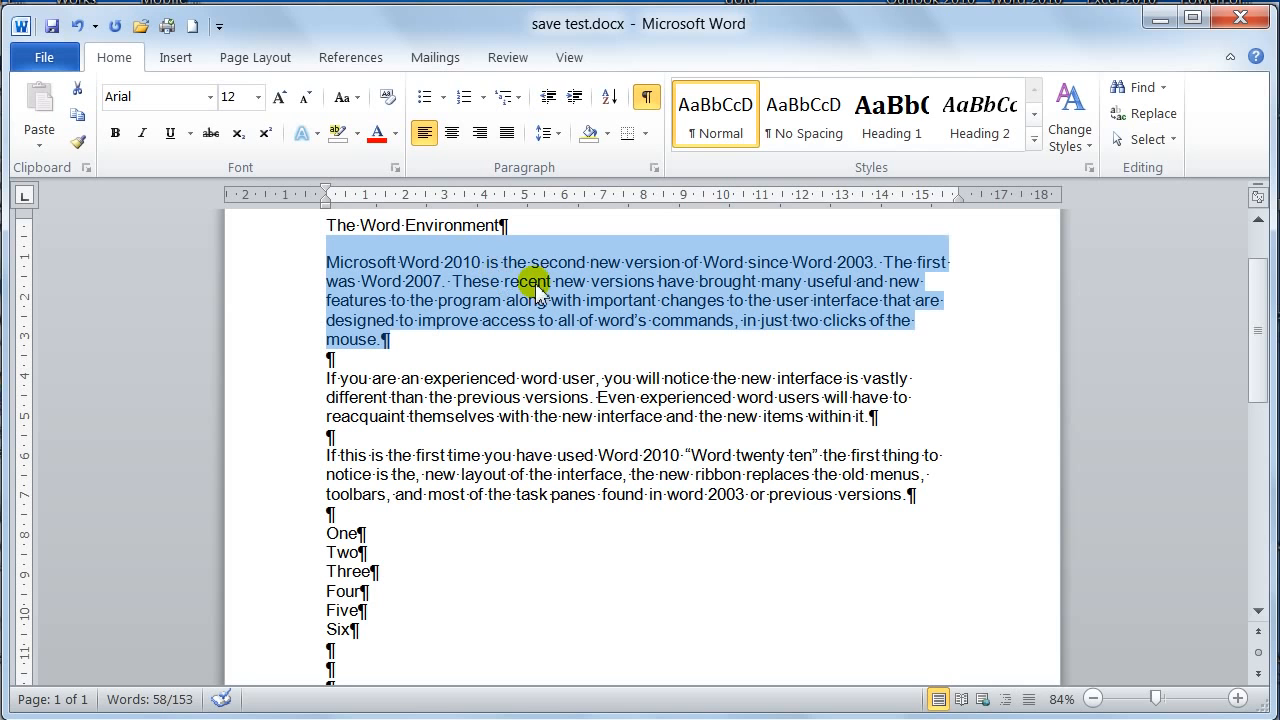
Set the first body paragraph's spacing before to 0 pt and reinsert an empty paragraph between it and the title
click(654, 167)
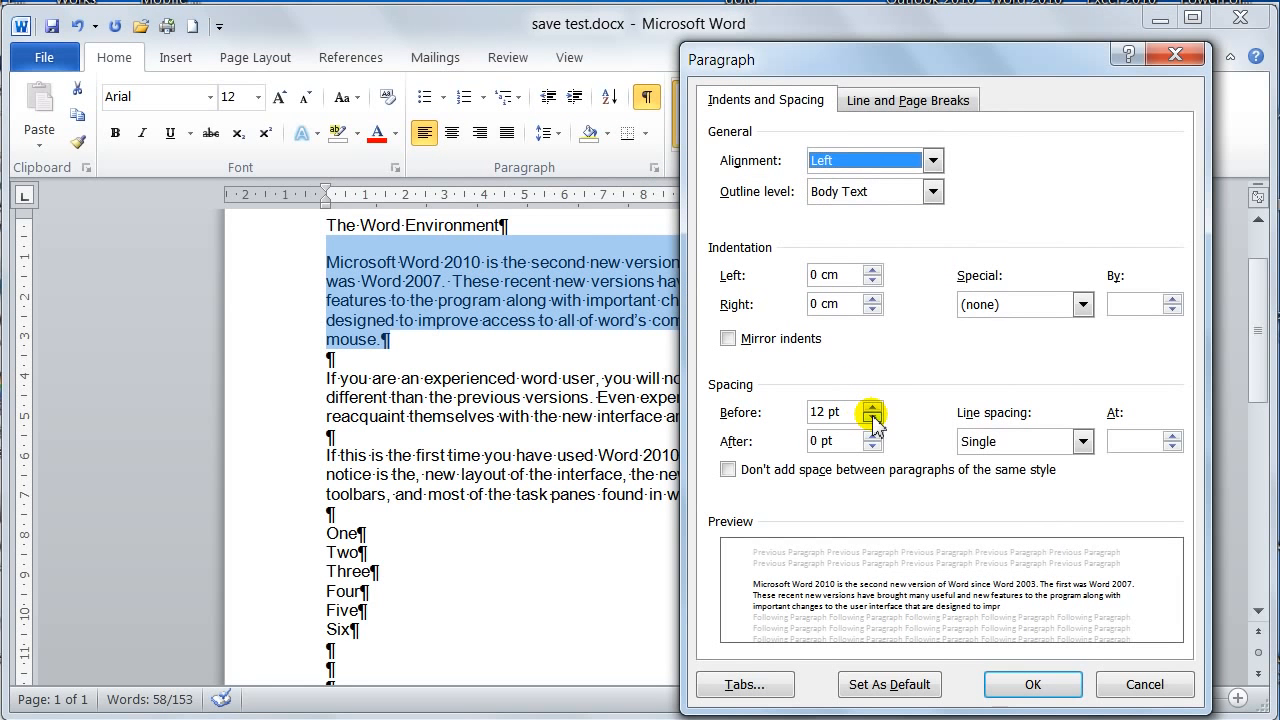
click(873, 406)
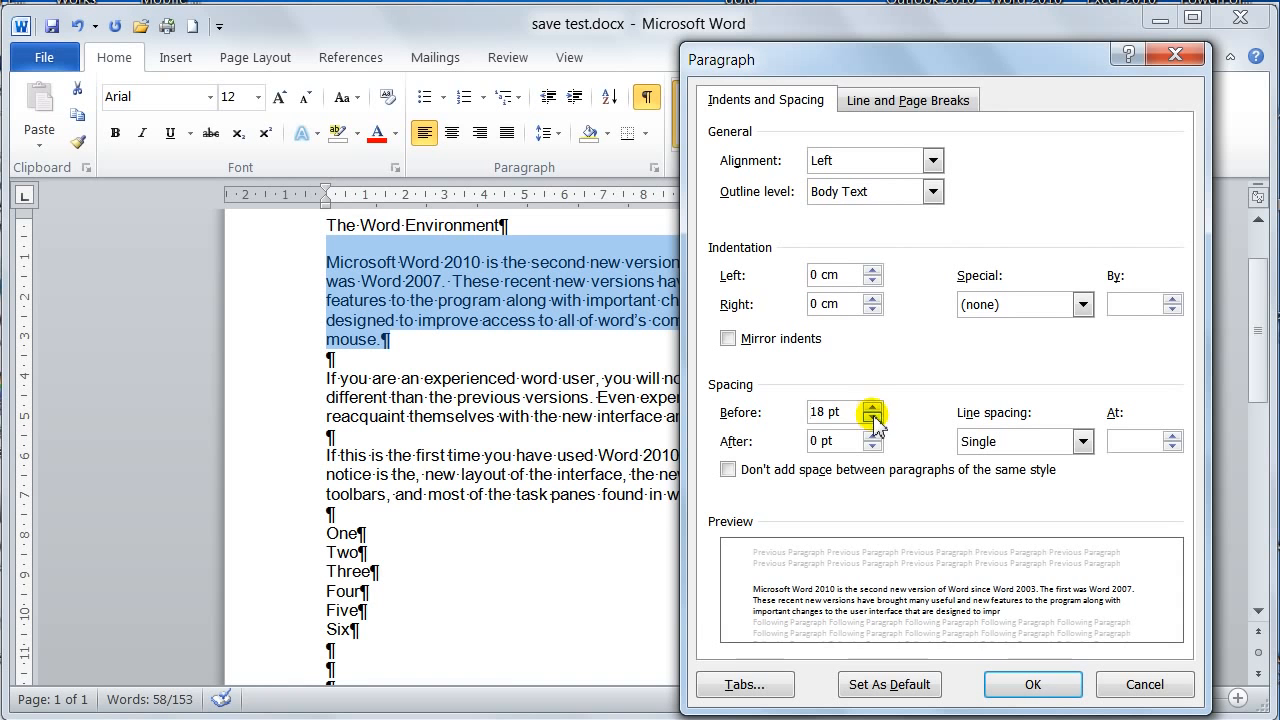
click(875, 417)
click(876, 418)
click(875, 418)
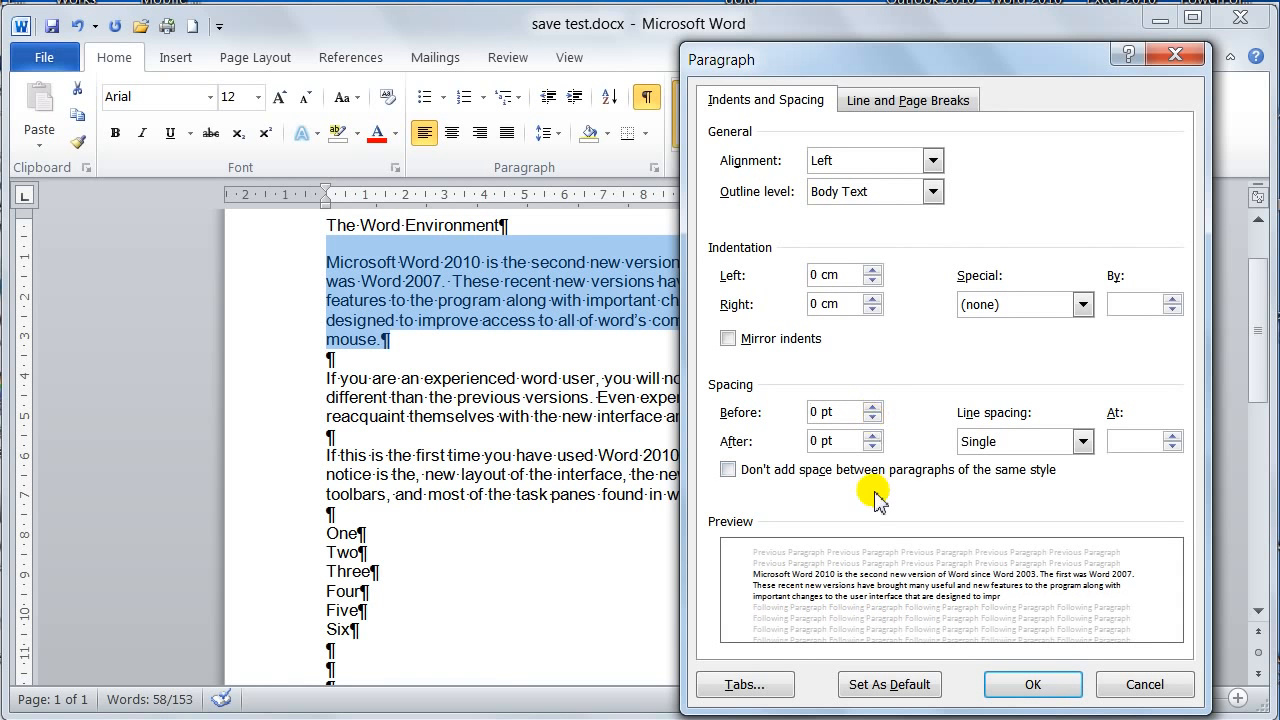
click(1050, 686)
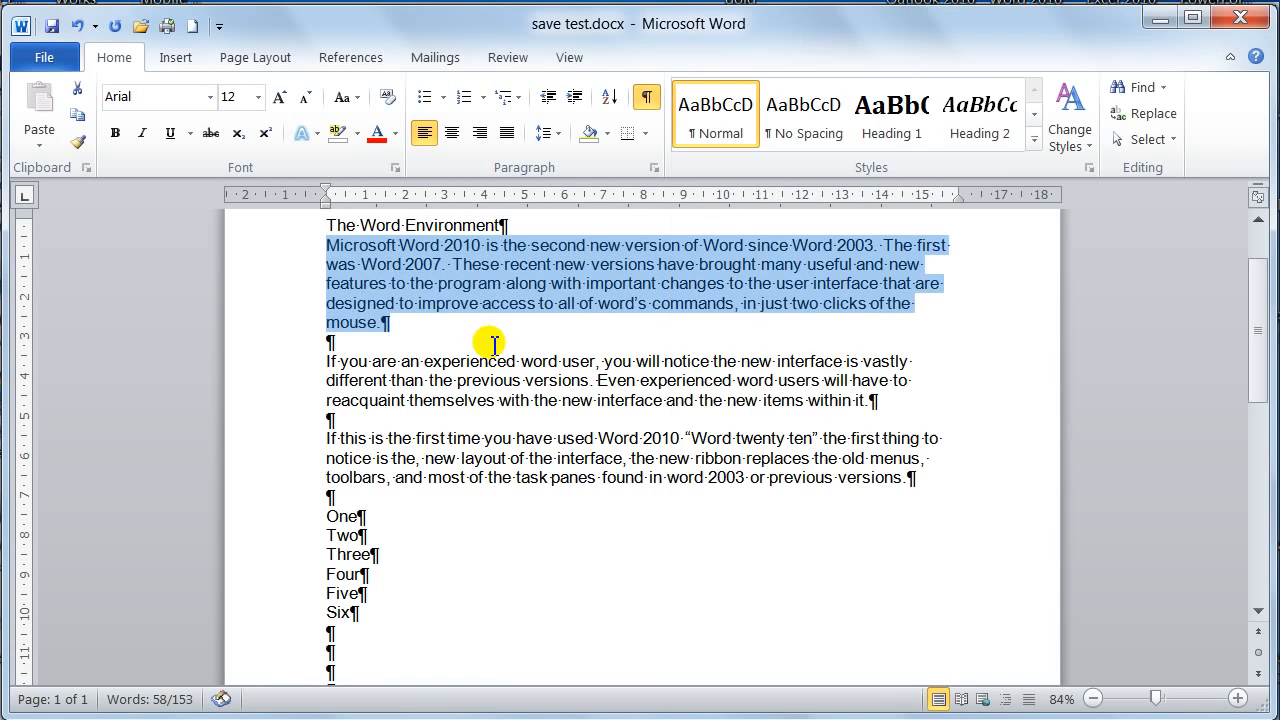
click(328, 246)
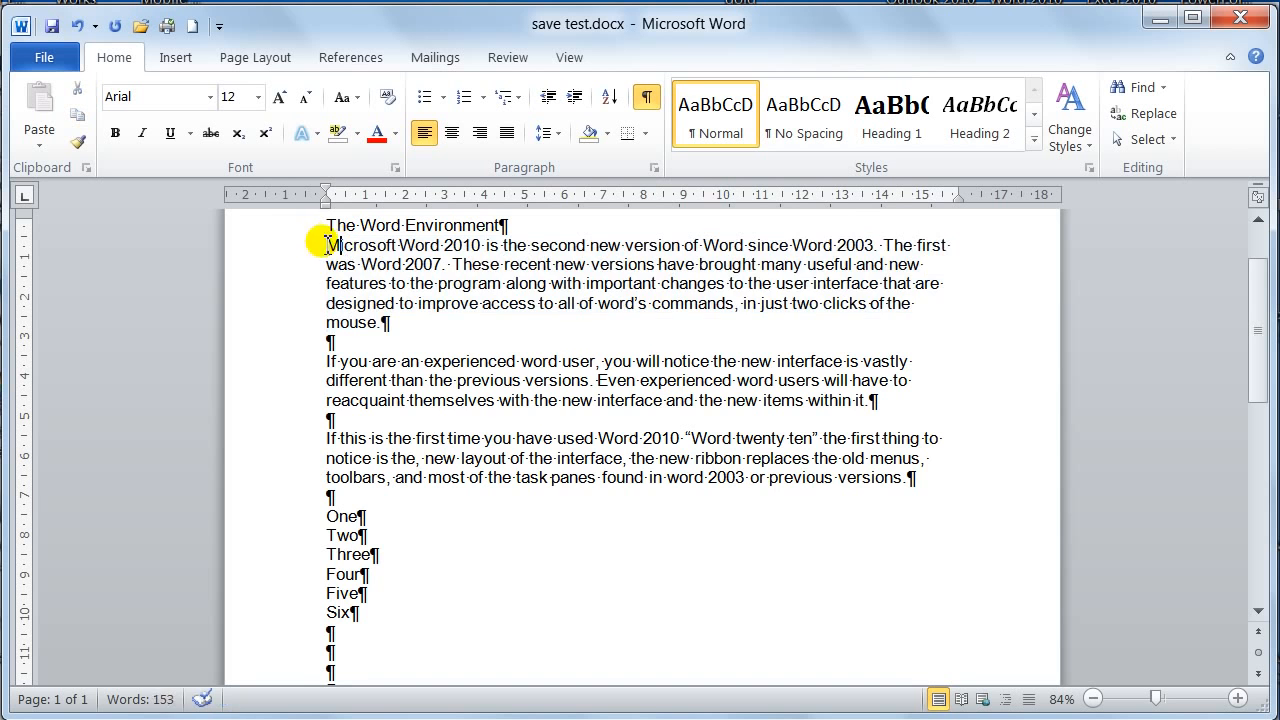
key(Return)
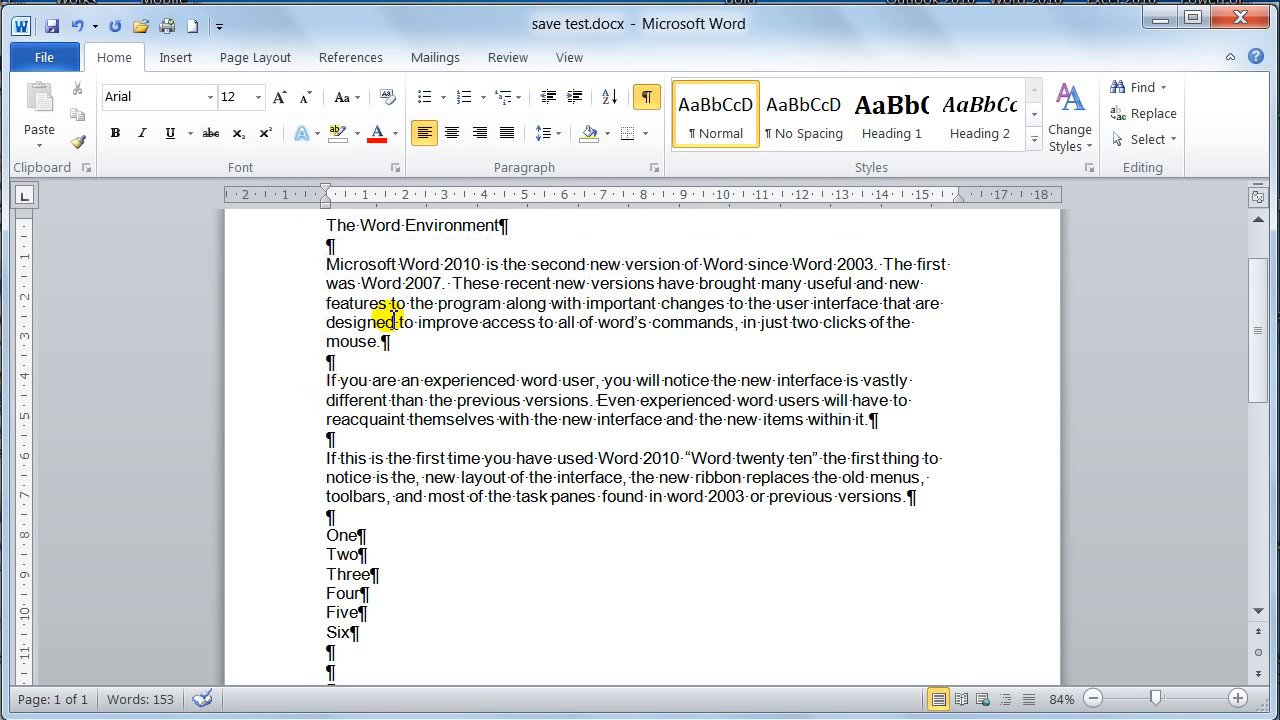